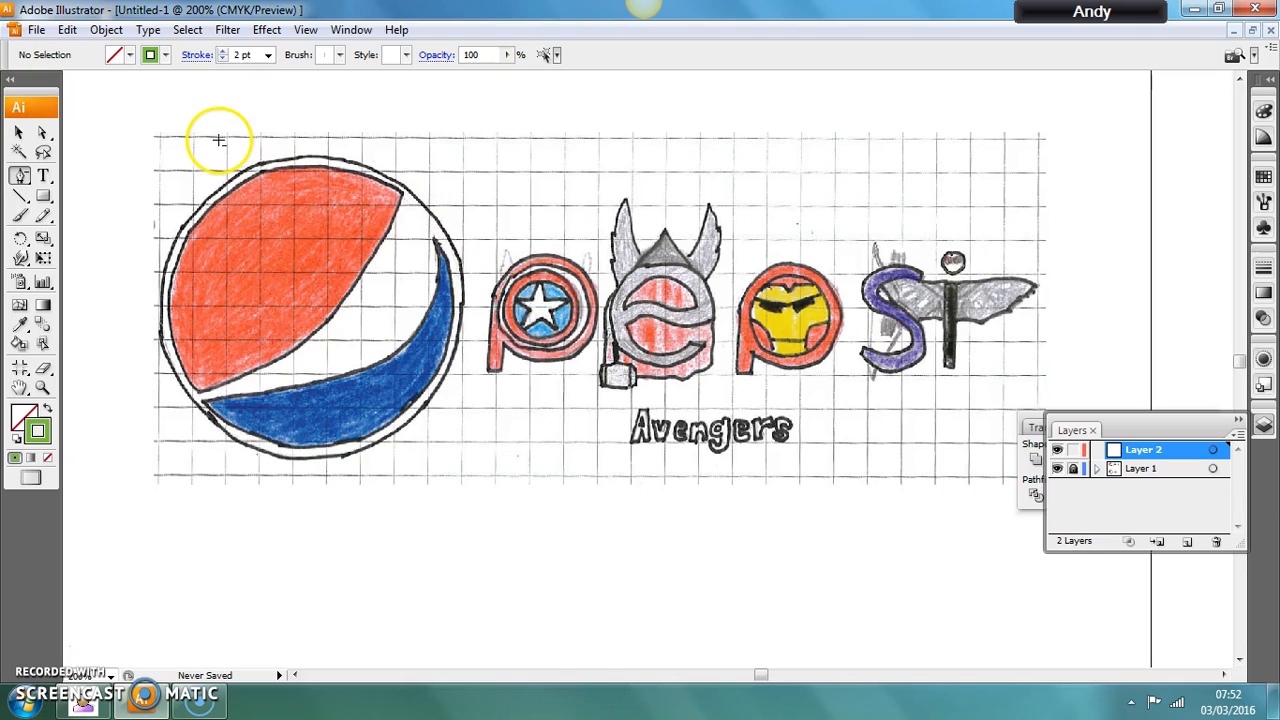
Create an ellipse 19.05 mm wide and 17.404 mm high with a black stroke near the star shield in the first letter p.
{"action": "left_click", "coordinate": [21, 176]}
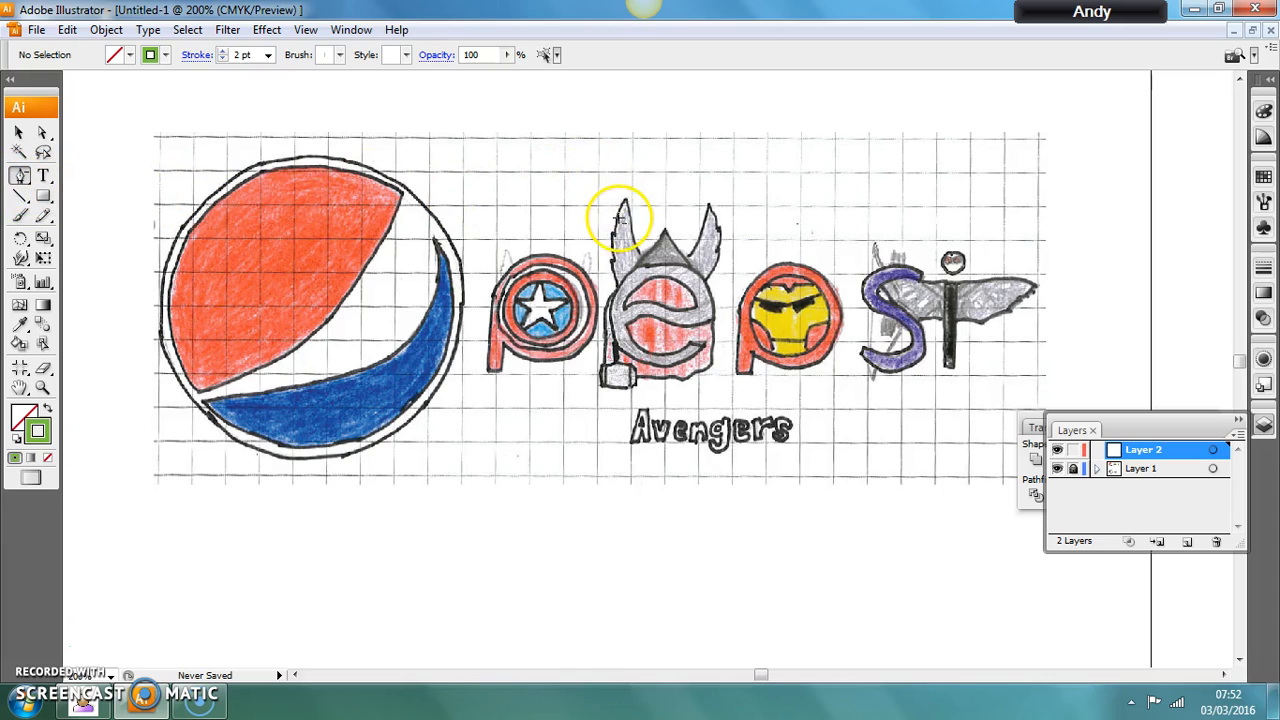
{"action": "left_click_drag", "start_coordinate": [43, 196], "coordinate": [98, 240]}
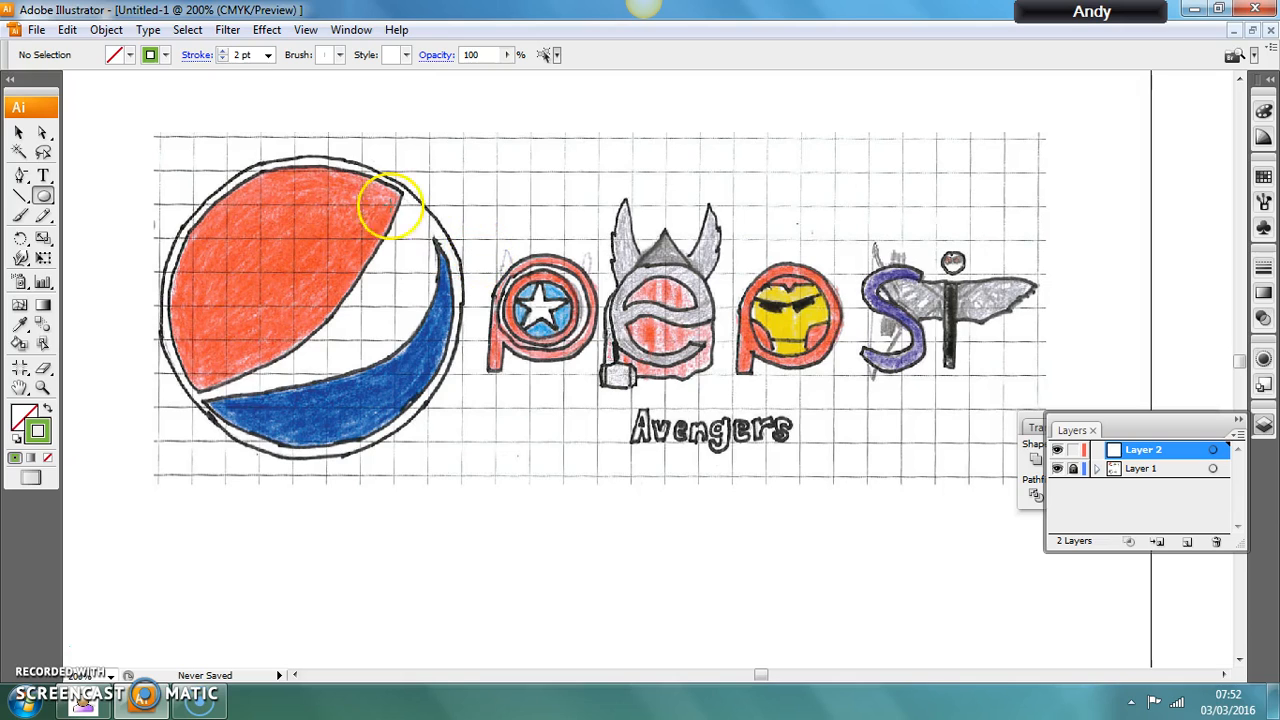
{"action": "left_click", "coordinate": [158, 55]}
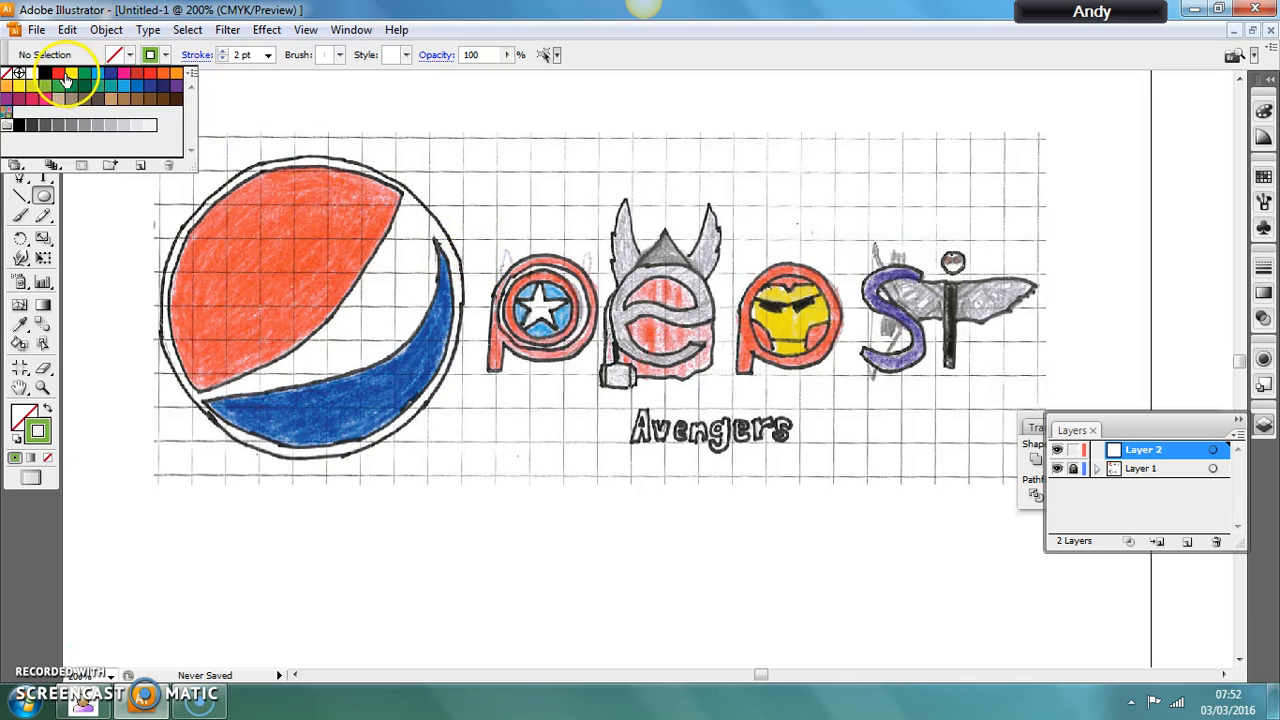
{"action": "left_click", "coordinate": [45, 73]}
{"action": "left_click", "coordinate": [513, 250]}
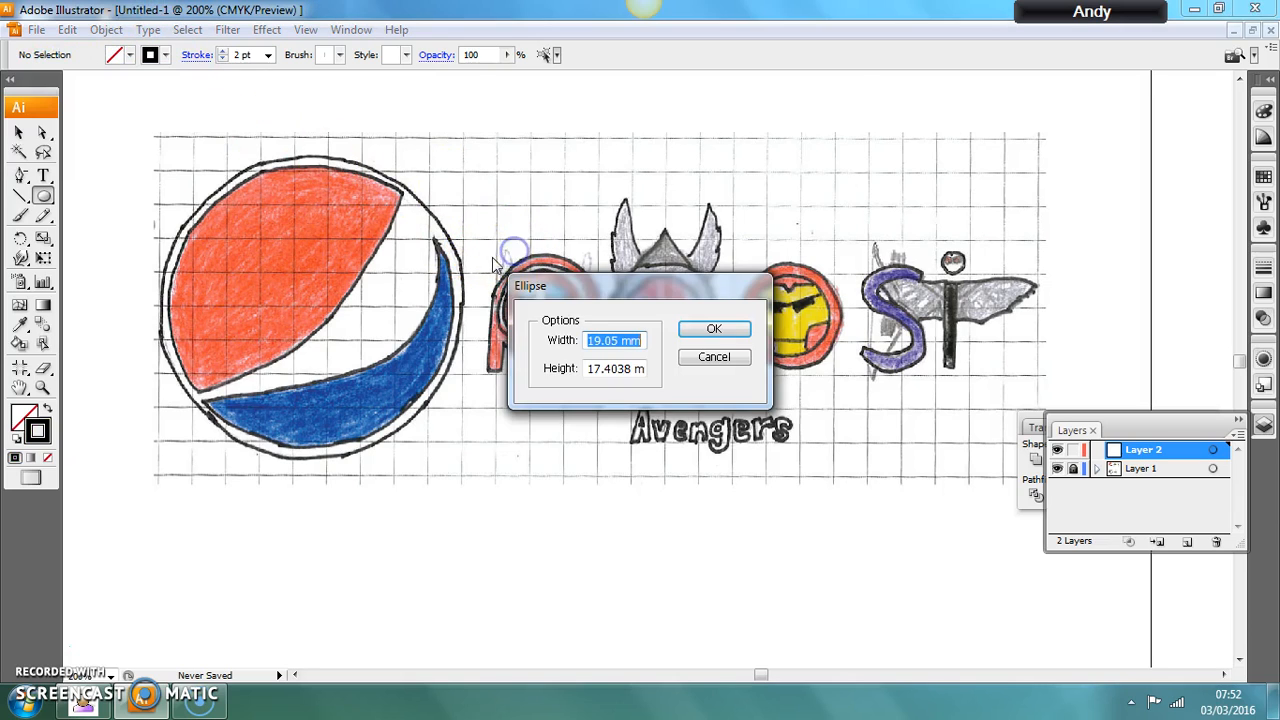
{"action": "left_click", "coordinate": [657, 323]}
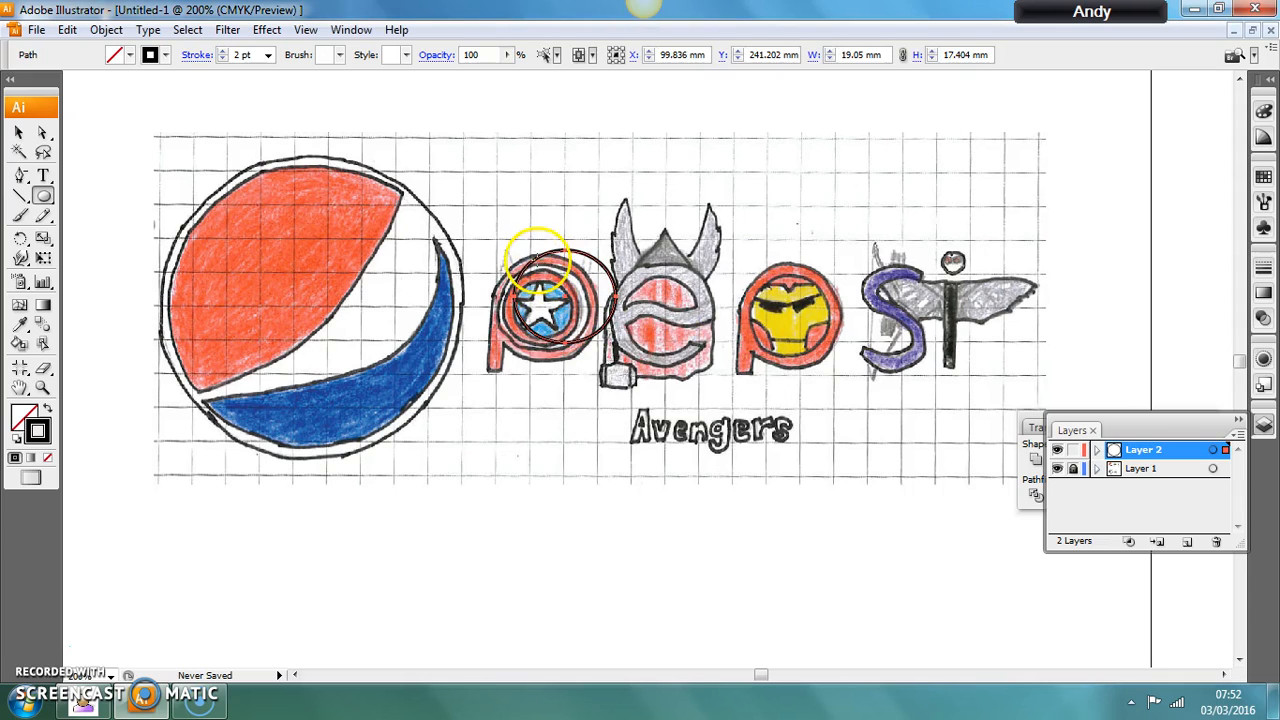
Move and scale the ellipse to about 20.8 by 20.2 mm so it traces the shield's outer edge.
{"action": "left_click", "coordinate": [19, 133]}
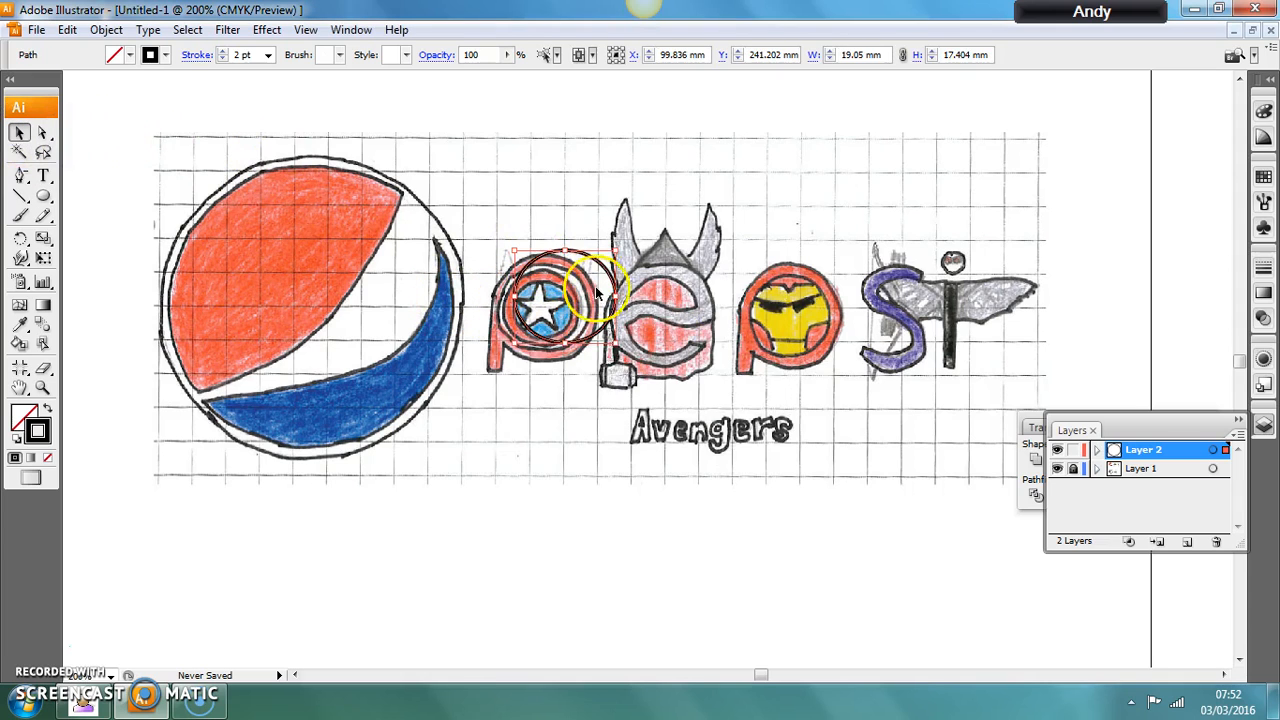
{"action": "left_click_drag", "start_coordinate": [605, 271], "coordinate": [568, 287]}
{"action": "left_click", "coordinate": [590, 352]}
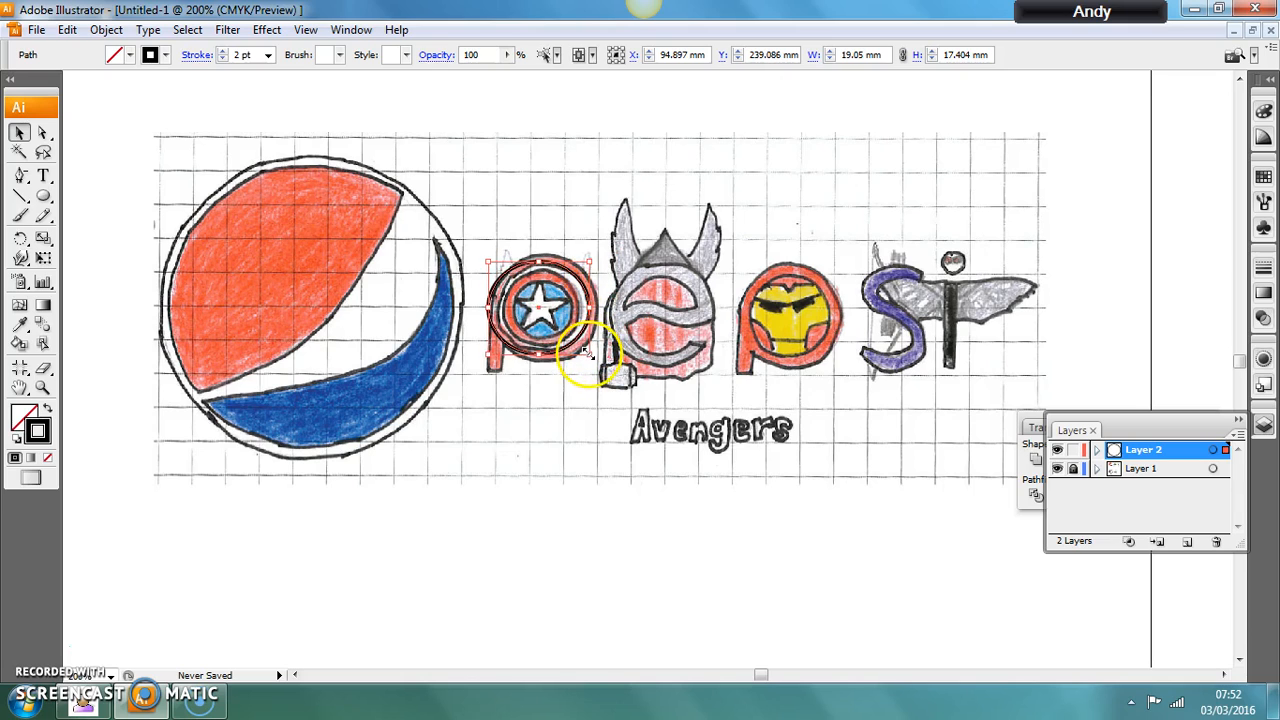
{"action": "left_click_drag", "start_coordinate": [588, 352], "coordinate": [601, 365]}
{"action": "left_click_drag", "start_coordinate": [544, 262], "coordinate": [543, 256]}
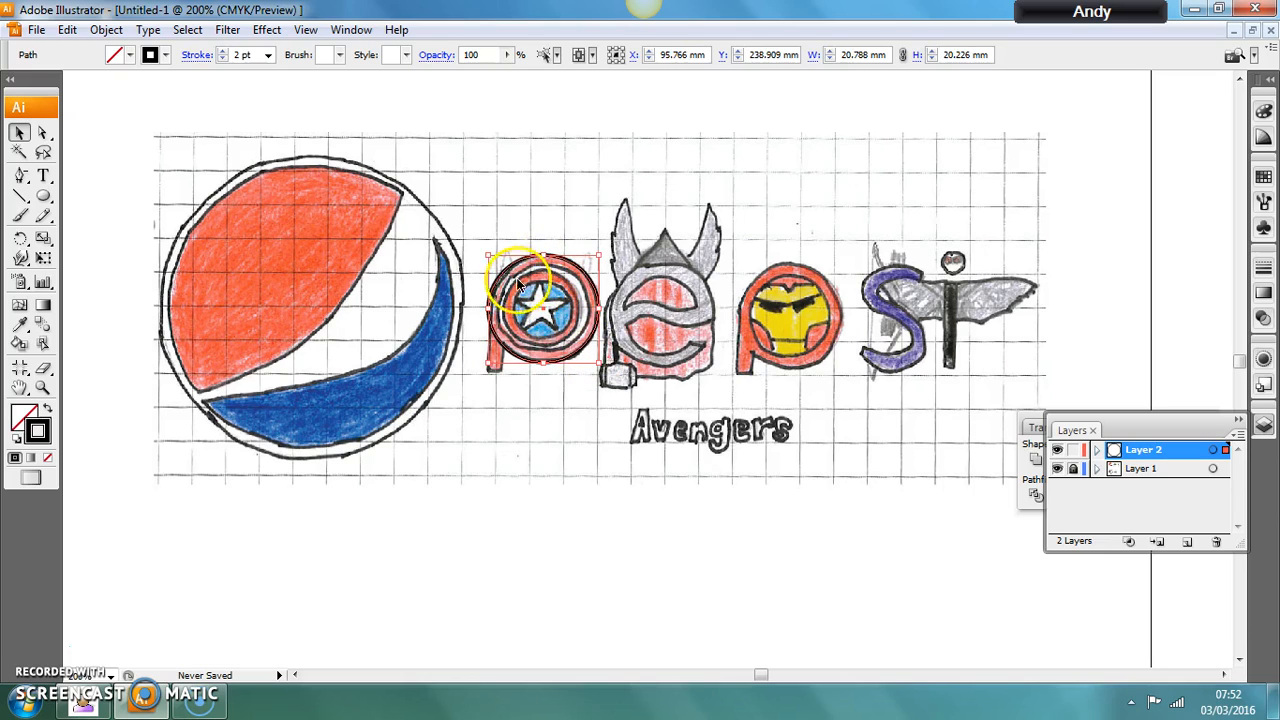
{"action": "left_click_drag", "start_coordinate": [488, 309], "coordinate": [489, 308]}
{"action": "left_click", "coordinate": [541, 255]}
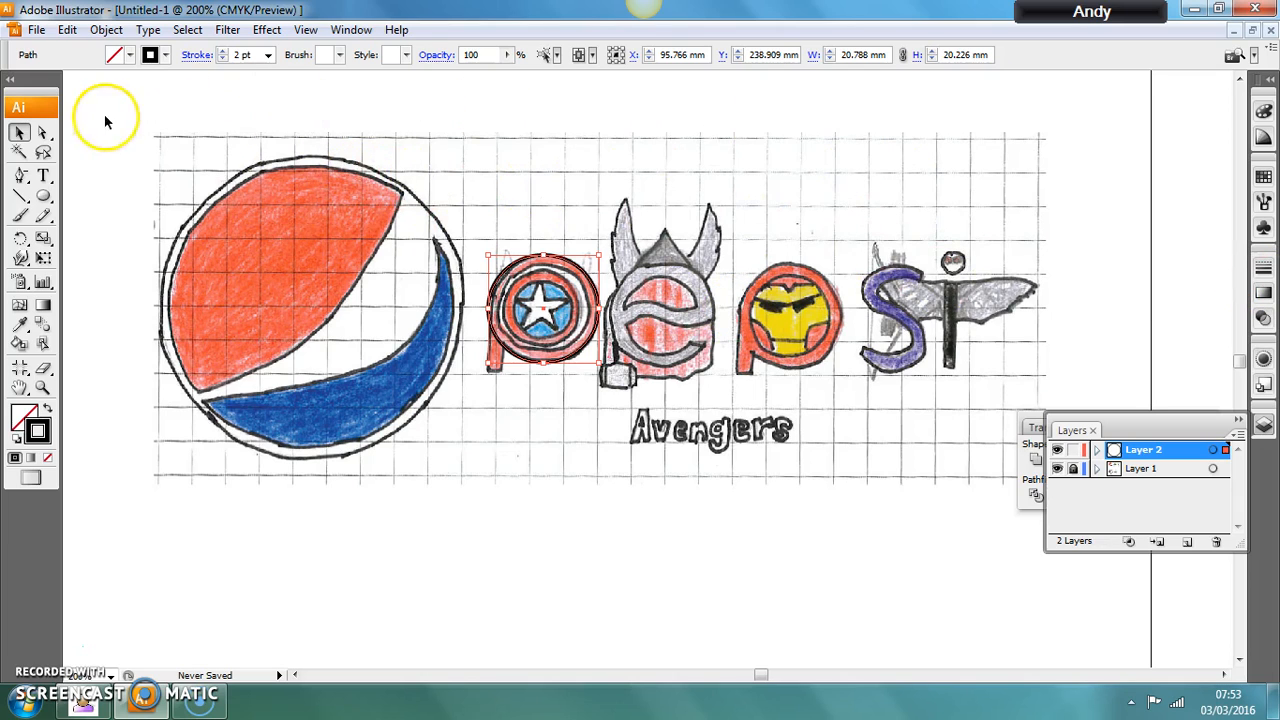
Change the shield outline's stroke colour to light green and deselect it.
{"action": "left_click", "coordinate": [163, 55]}
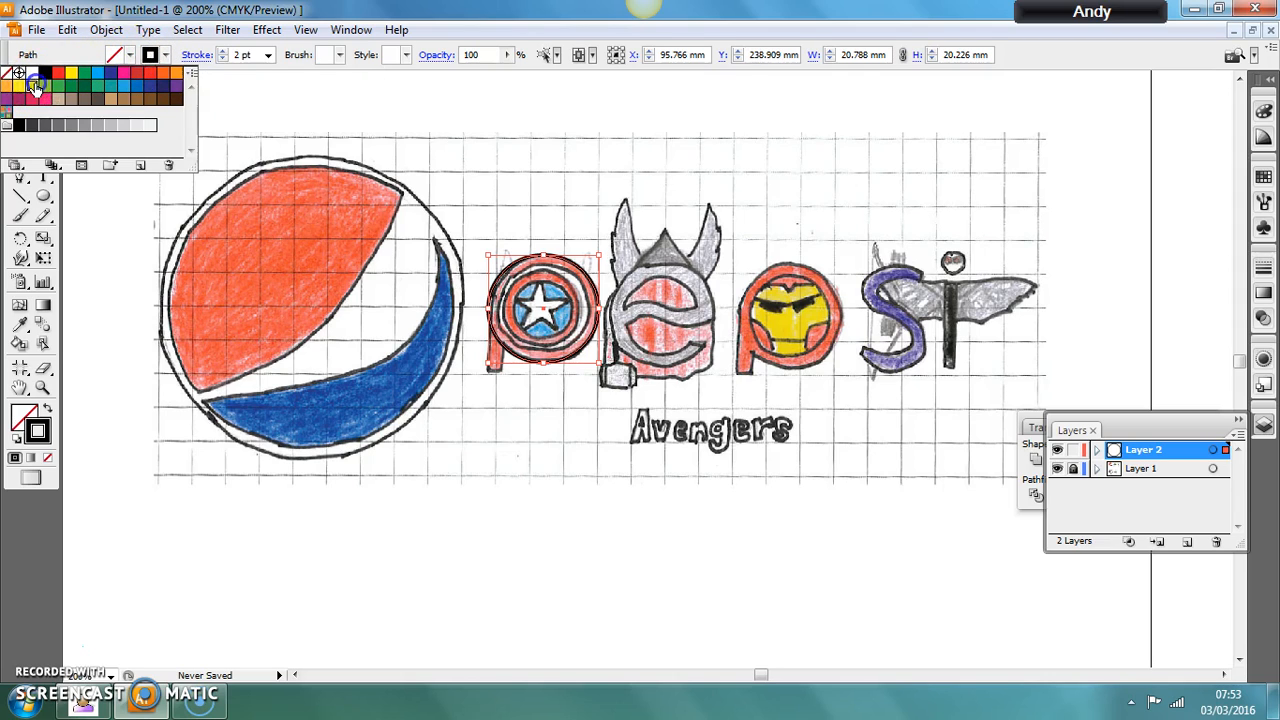
{"action": "left_click", "coordinate": [34, 87]}
{"action": "left_click", "coordinate": [47, 87]}
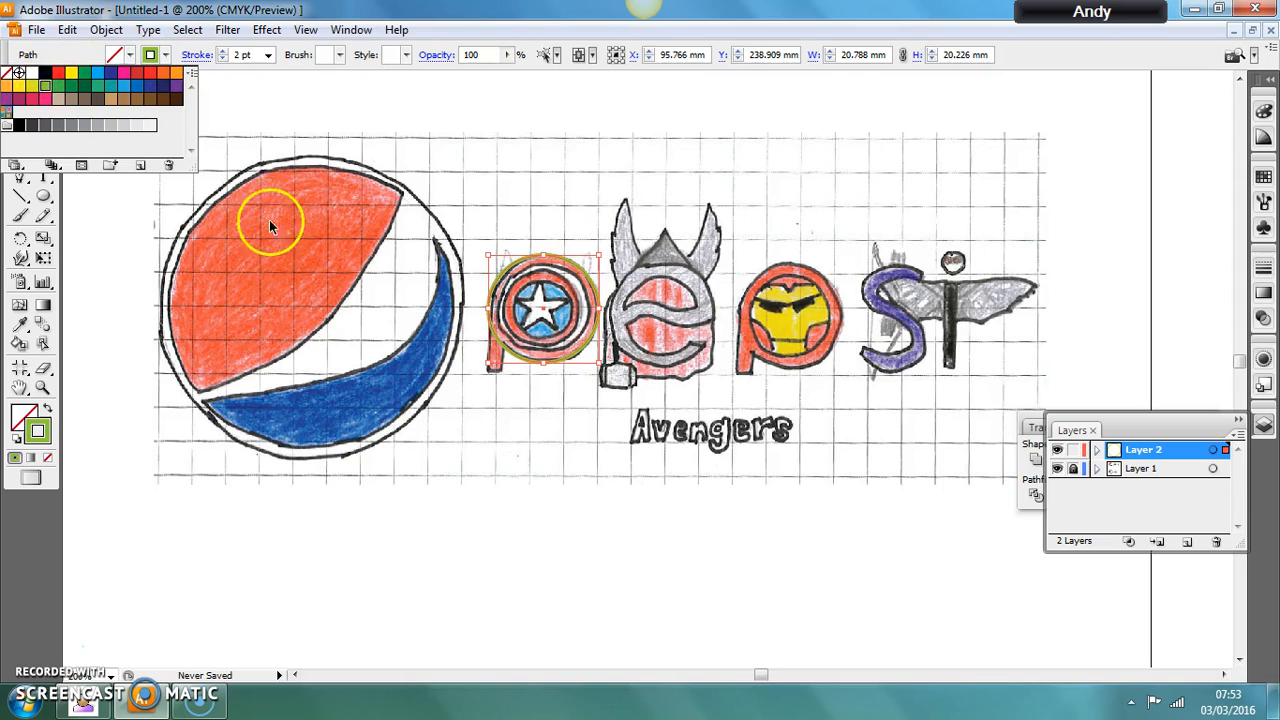
{"action": "left_click", "coordinate": [505, 437]}
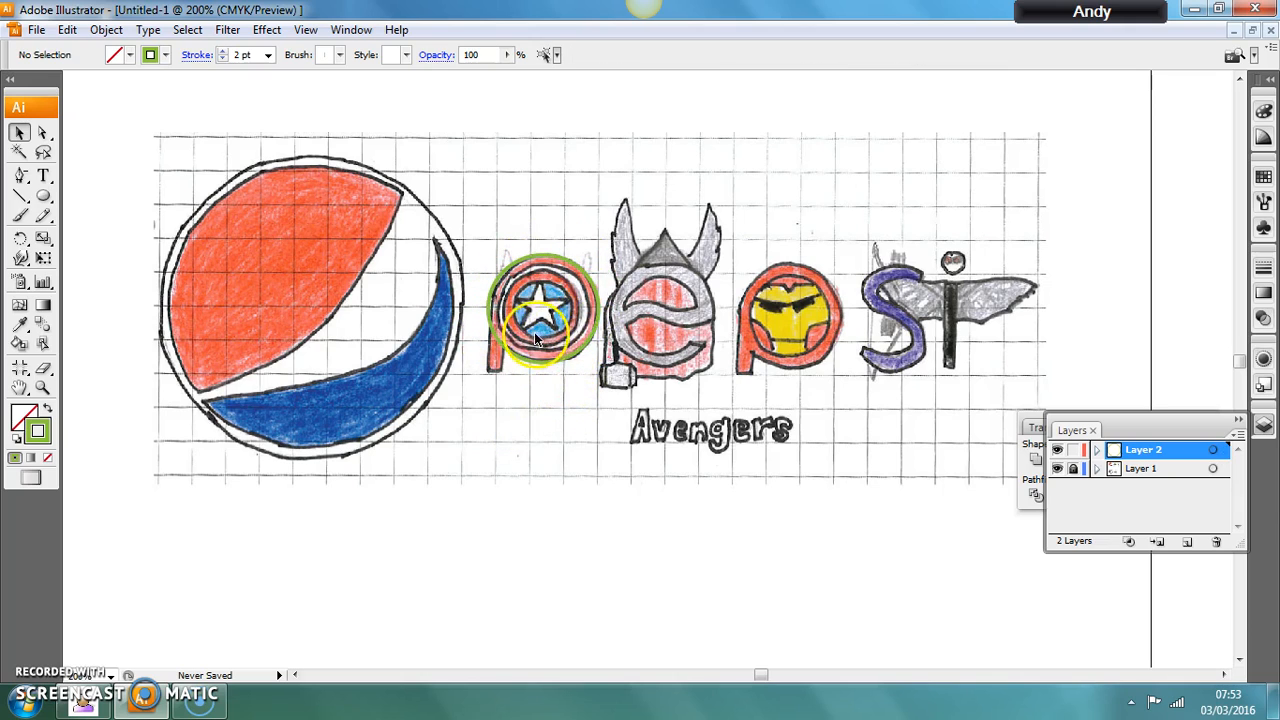
Duplicate the green outer circle and scale the copy to about 17.3 by 16.8 mm inside the shield's outer red ring.
{"action": "left_click", "coordinate": [587, 343]}
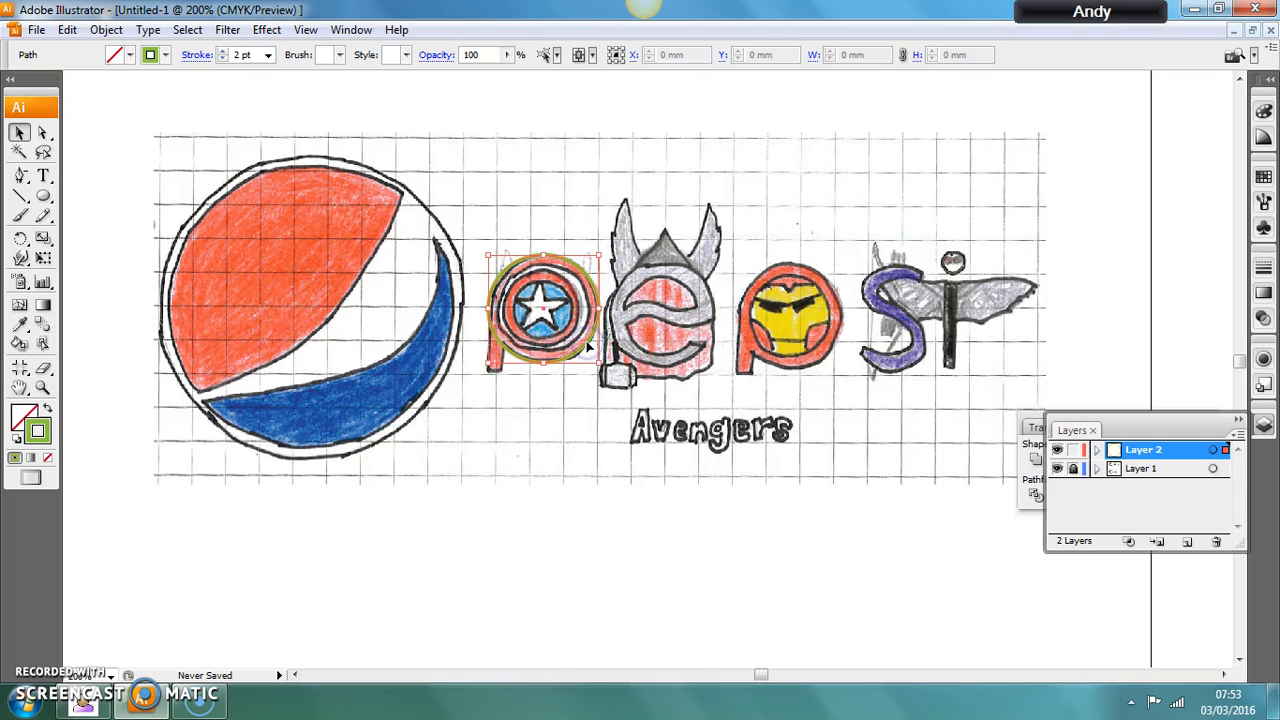
{"action": "key", "text": "ctrl+c"}
{"action": "key", "text": "ctrl+v"}
{"action": "left_click_drag", "start_coordinate": [603, 335], "coordinate": [516, 282]}
{"action": "left_click", "coordinate": [612, 355]}
{"action": "left_click_drag", "start_coordinate": [612, 355], "coordinate": [588, 357]}
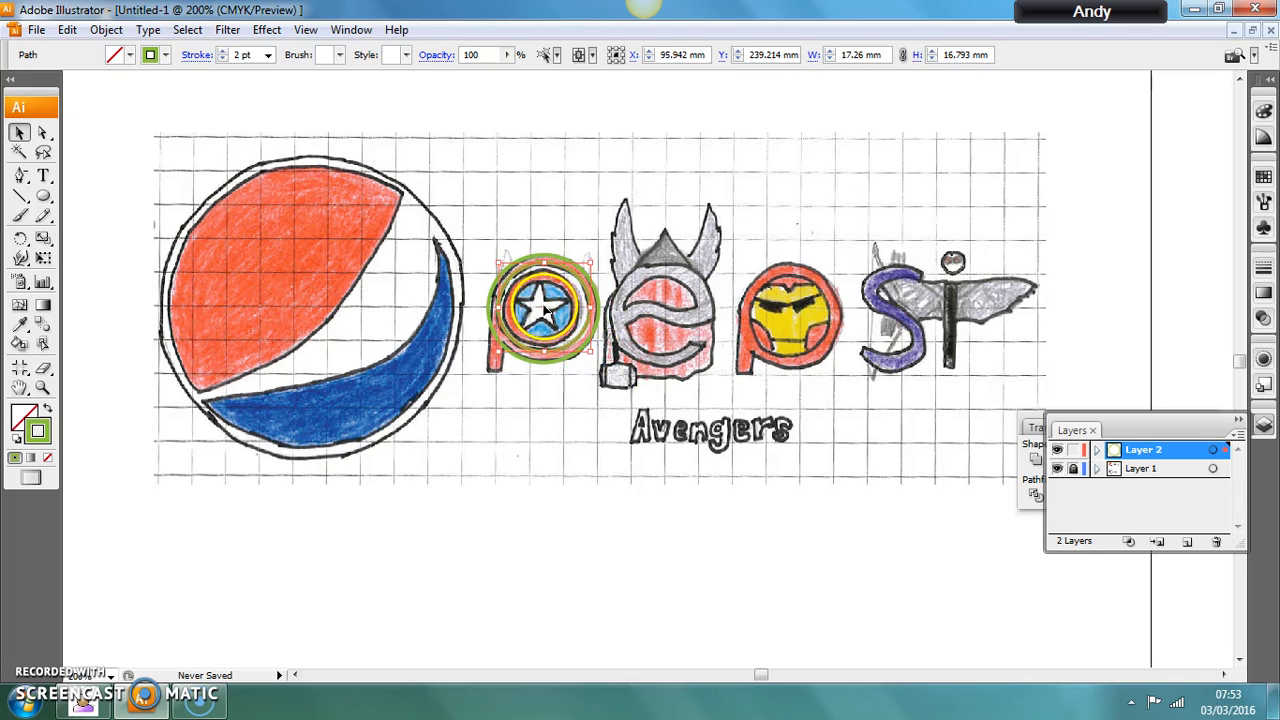
Reduce the second circle's stroke weight to 1 pt and deselect it.
{"action": "left_click", "coordinate": [222, 53]}
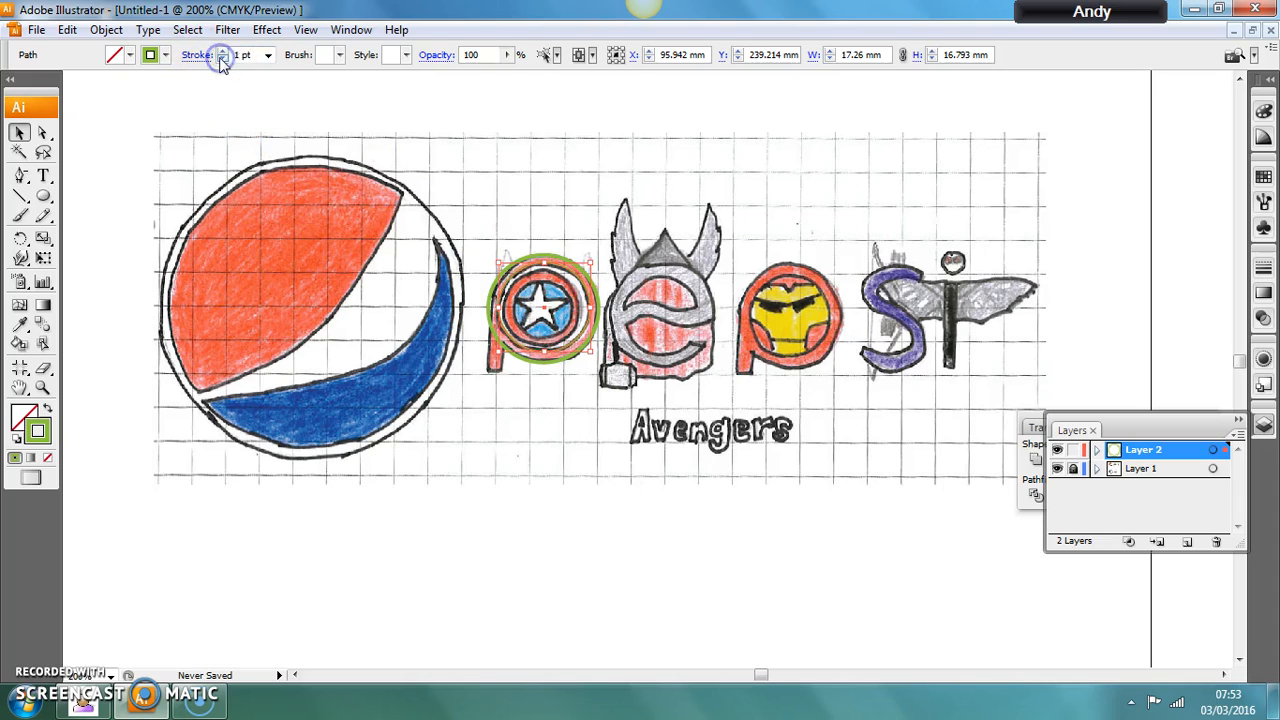
{"action": "left_click", "coordinate": [558, 380]}
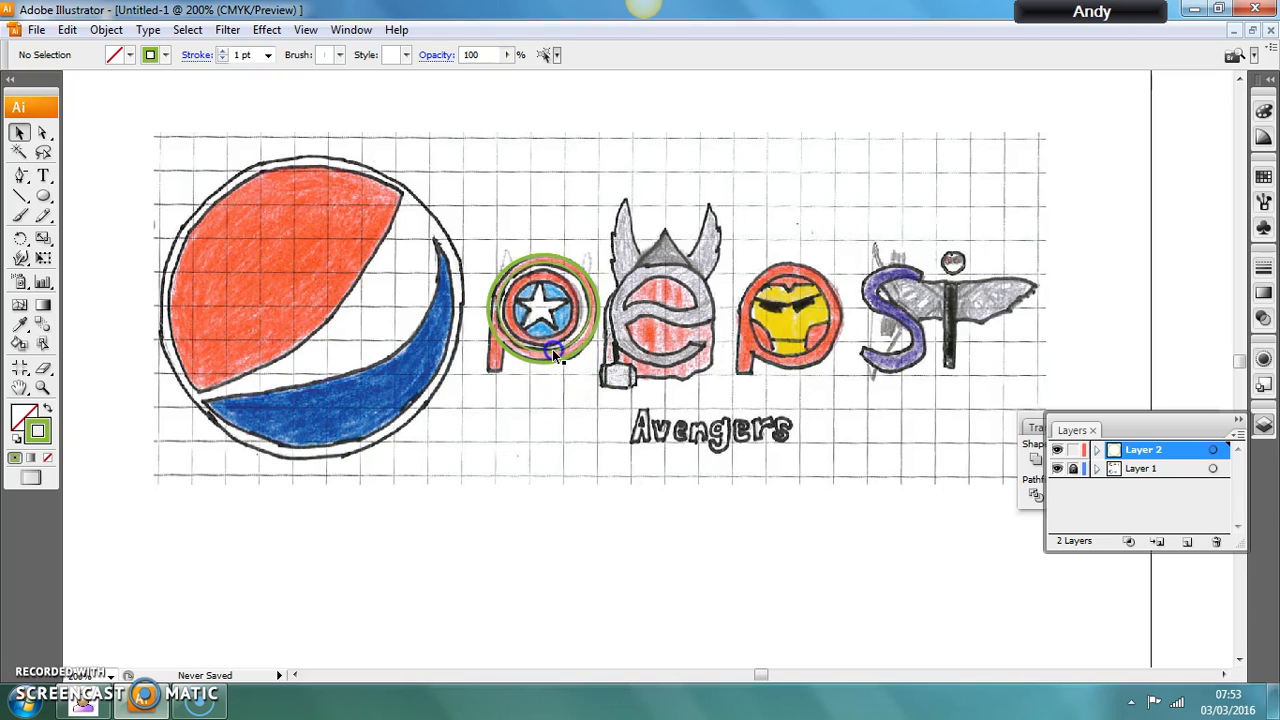
{"action": "left_click", "coordinate": [552, 349]}
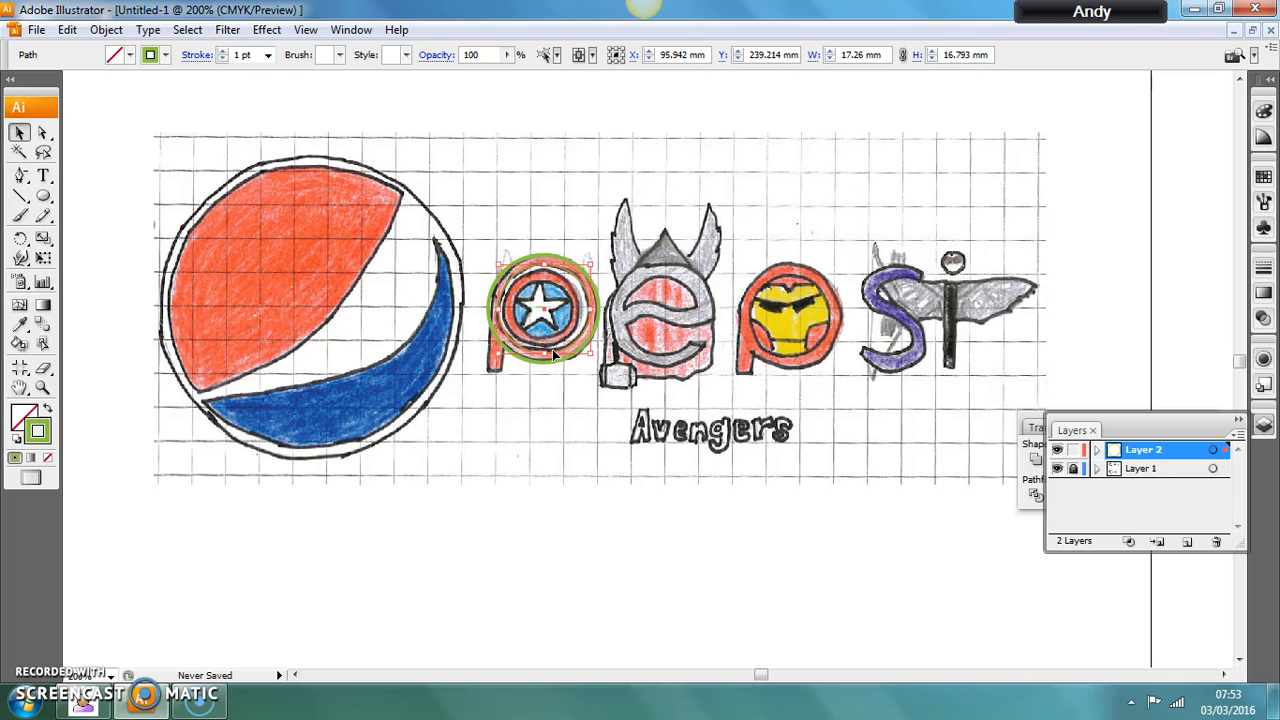
{"action": "left_click", "coordinate": [545, 416]}
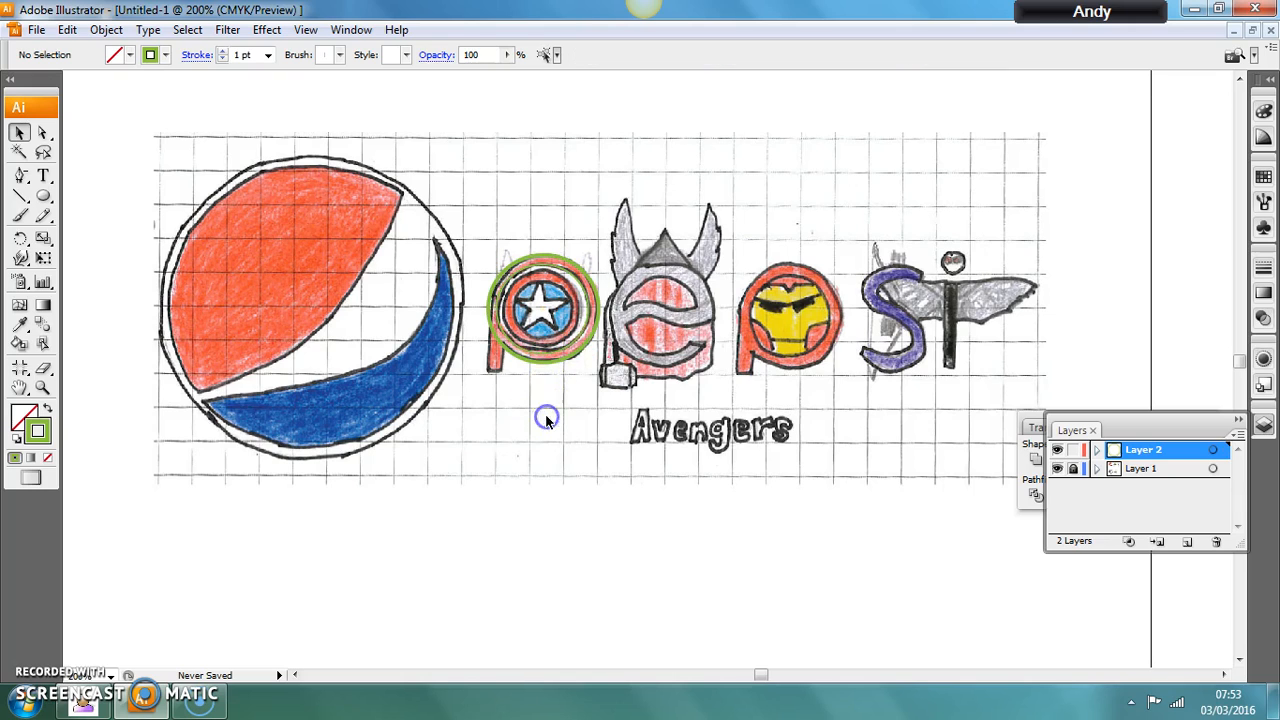
Duplicate the 1 pt circle and scale the copy to about 11.6 by 11.3 mm around the shield's blue centre.
{"action": "left_click", "coordinate": [561, 349]}
{"action": "left_click", "coordinate": [607, 372]}
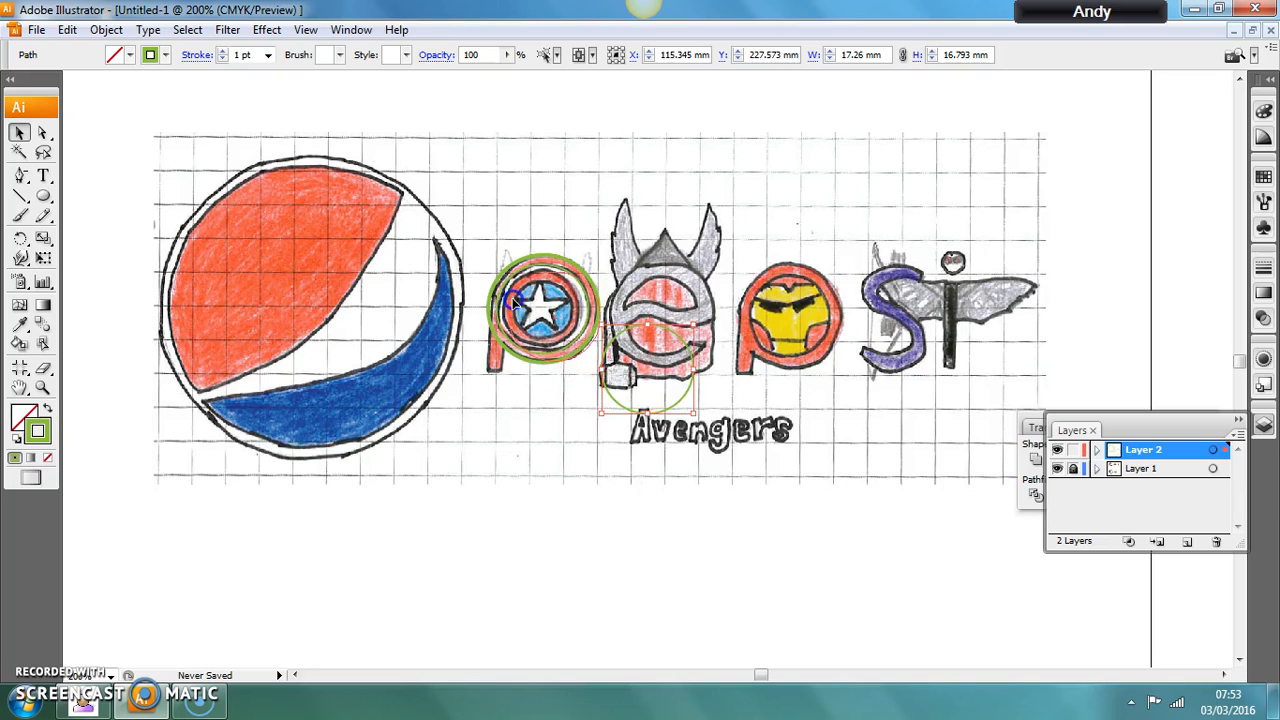
{"action": "left_click_drag", "start_coordinate": [516, 301], "coordinate": [516, 300]}
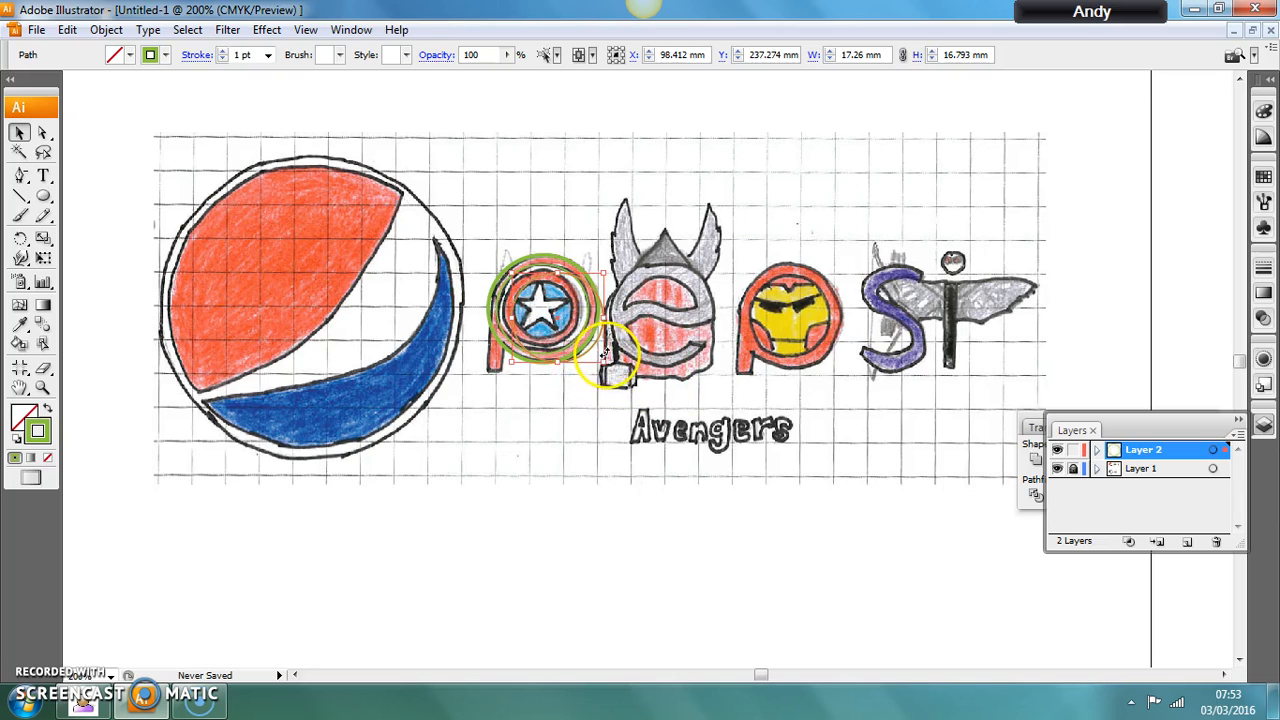
{"action": "left_click_drag", "start_coordinate": [604, 362], "coordinate": [577, 342]}
{"action": "left_click", "coordinate": [573, 301]}
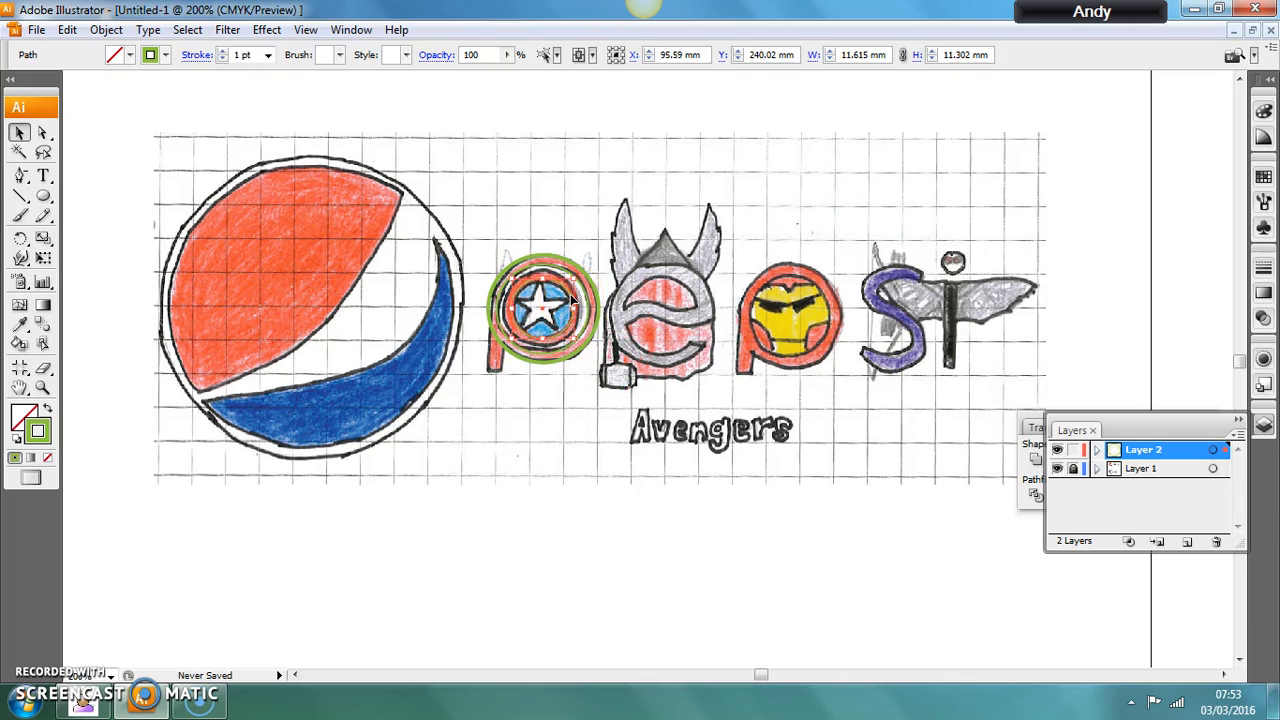
{"action": "left_click", "coordinate": [529, 414]}
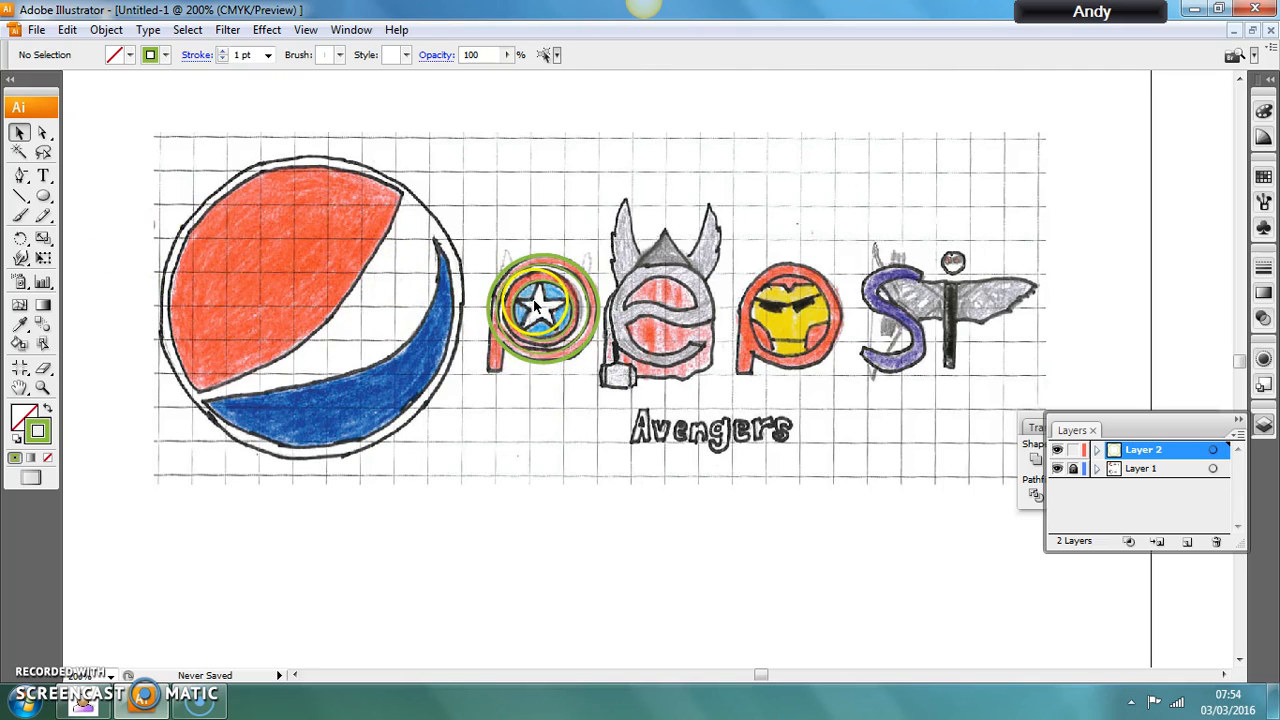
Draw a five-pointed star about 8 mm wide with the Star tool in the empty space below the first p.
{"action": "left_click", "coordinate": [46, 195]}
{"action": "left_click_drag", "start_coordinate": [49, 192], "coordinate": [107, 278]}
{"action": "left_click", "coordinate": [48, 197]}
{"action": "left_click_drag", "start_coordinate": [52, 198], "coordinate": [107, 282]}
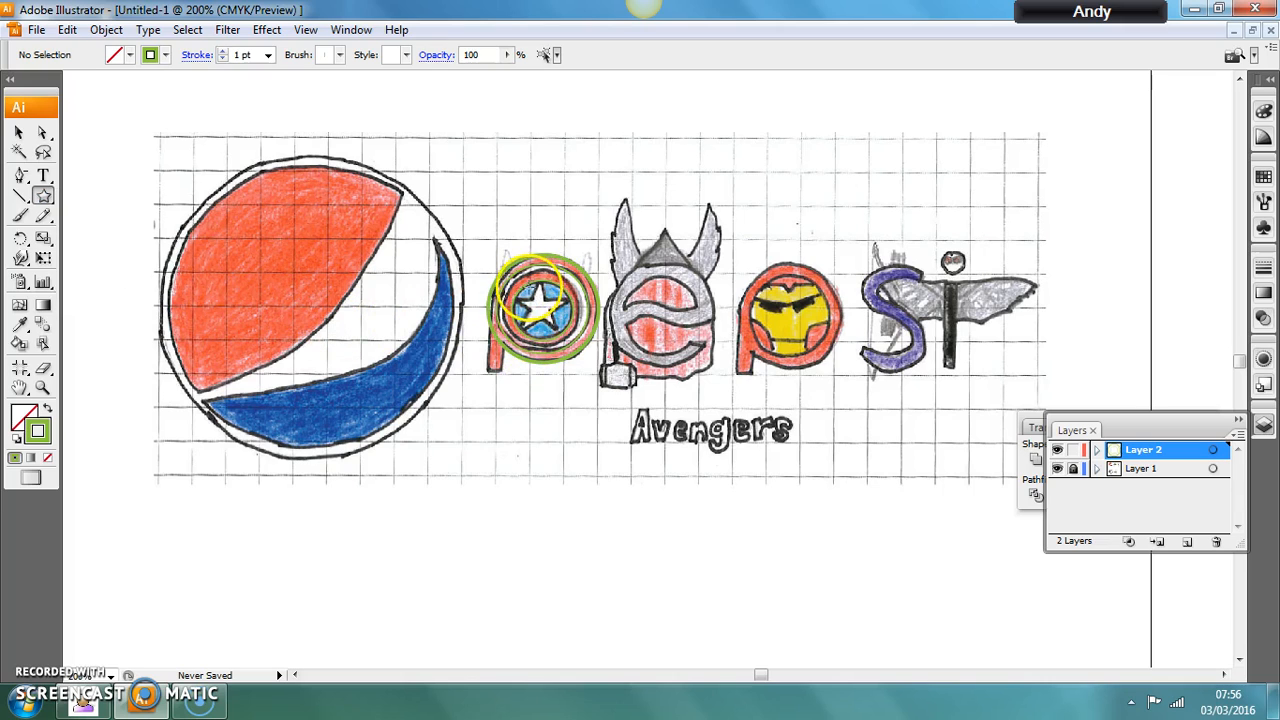
{"action": "mouse_move", "coordinate": [500, 398]}
{"action": "left_mouse_down"}
{"action": "mouse_move", "coordinate": [549, 429]}
{"action": "mouse_move", "coordinate": [520, 406]}
{"action": "mouse_move", "coordinate": [512, 415]}
{"action": "left_mouse_up"}
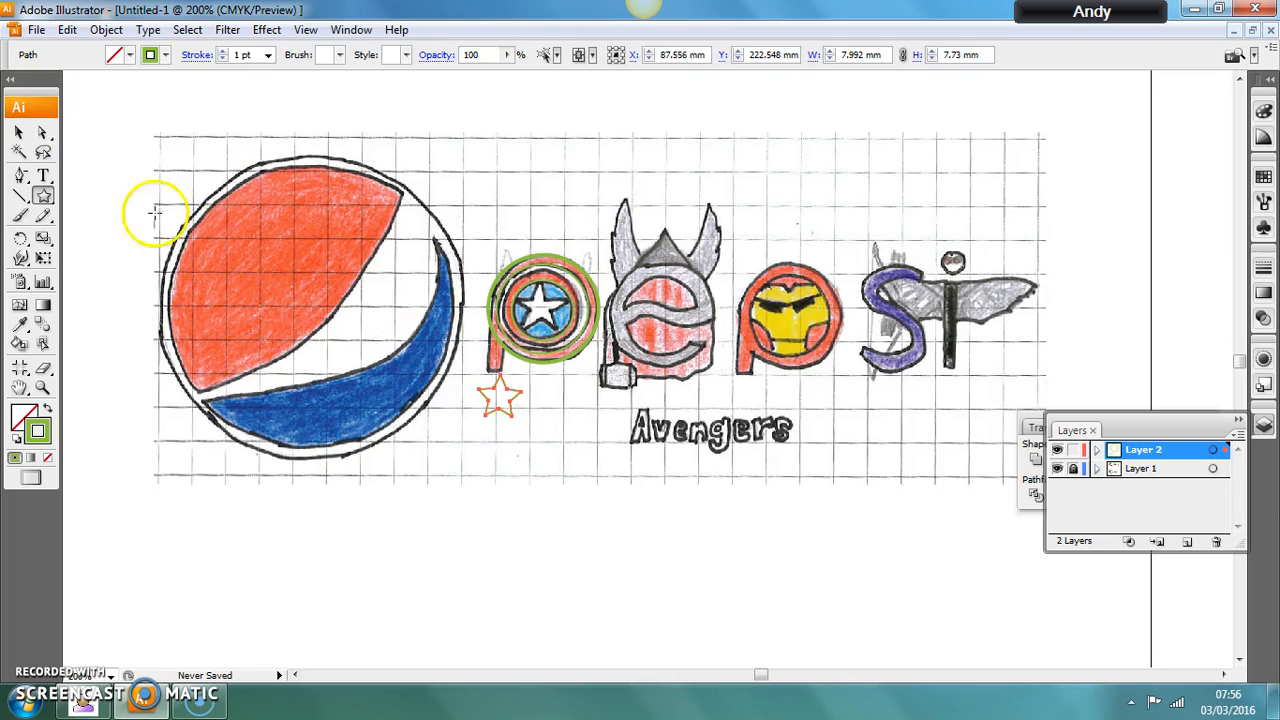
Move the drawn star onto the white star at the centre of the shield.
{"action": "left_click", "coordinate": [18, 132]}
{"action": "left_click", "coordinate": [512, 395]}
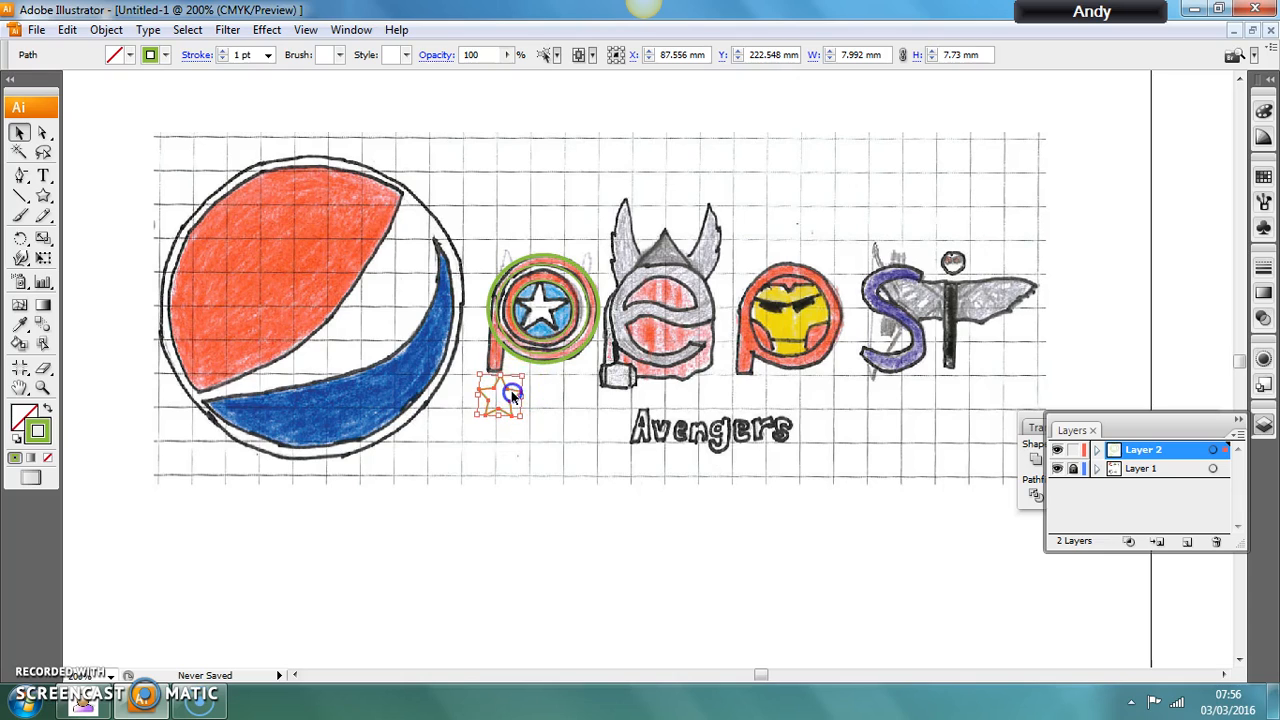
{"action": "left_click", "coordinate": [536, 359], "text": "shift"}
{"action": "left_click", "coordinate": [497, 486]}
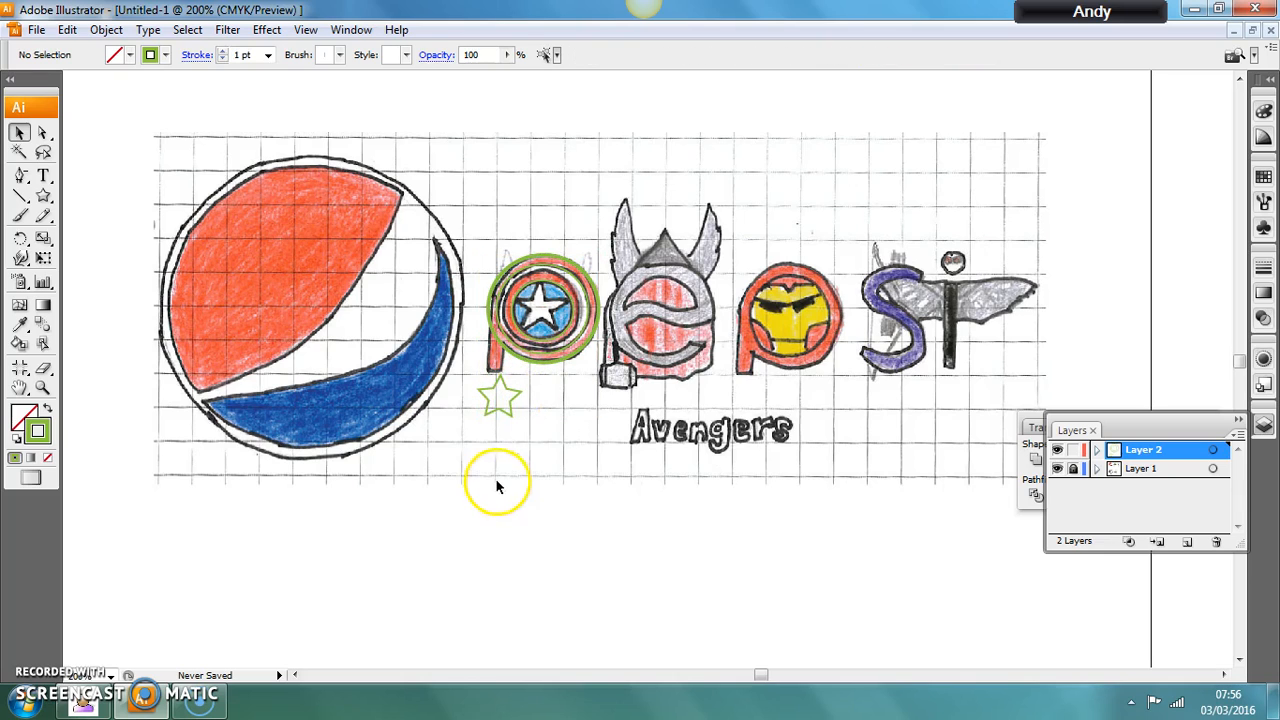
{"action": "left_click", "coordinate": [506, 415]}
{"action": "left_click", "coordinate": [557, 335]}
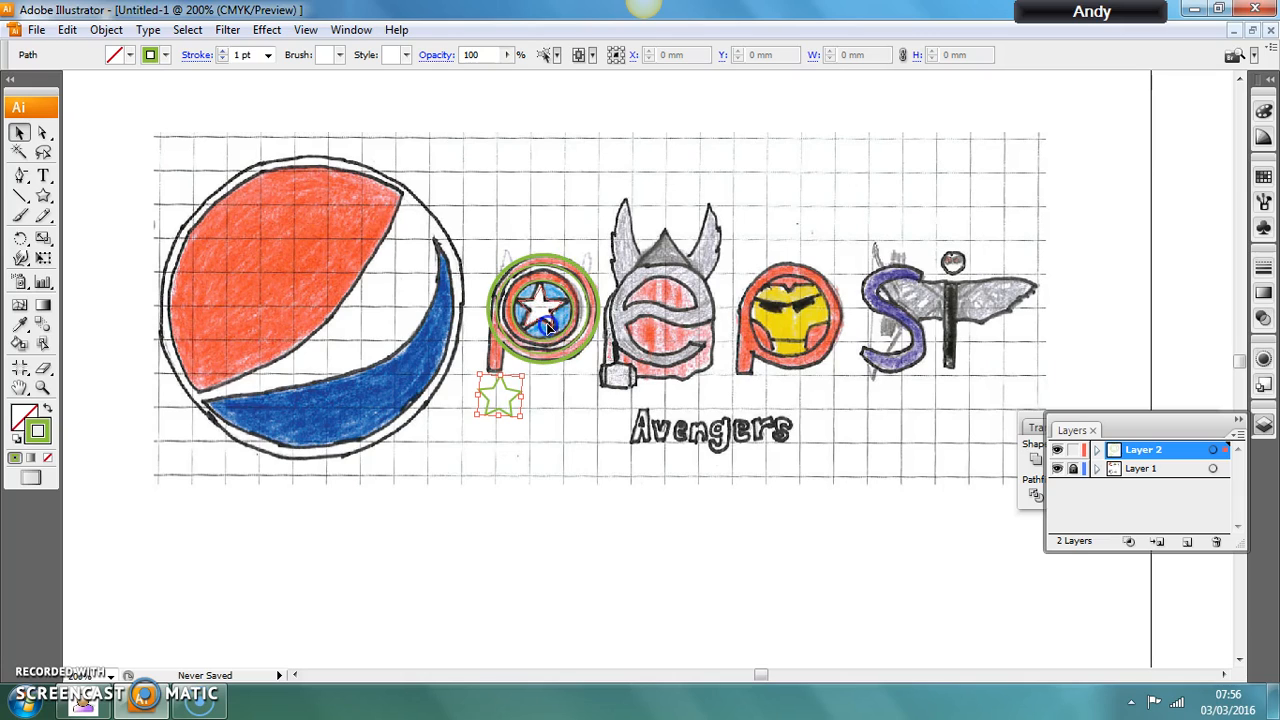
{"action": "left_click_drag", "start_coordinate": [548, 327], "coordinate": [549, 326]}
Enlarge the star to about 8.9 by 8.6 mm to approach the size of the sketched star.
{"action": "key", "text": "ctrl+plus"}
{"action": "key", "text": "ctrl+plus"}
{"action": "key", "text": "ctrl+plus"}
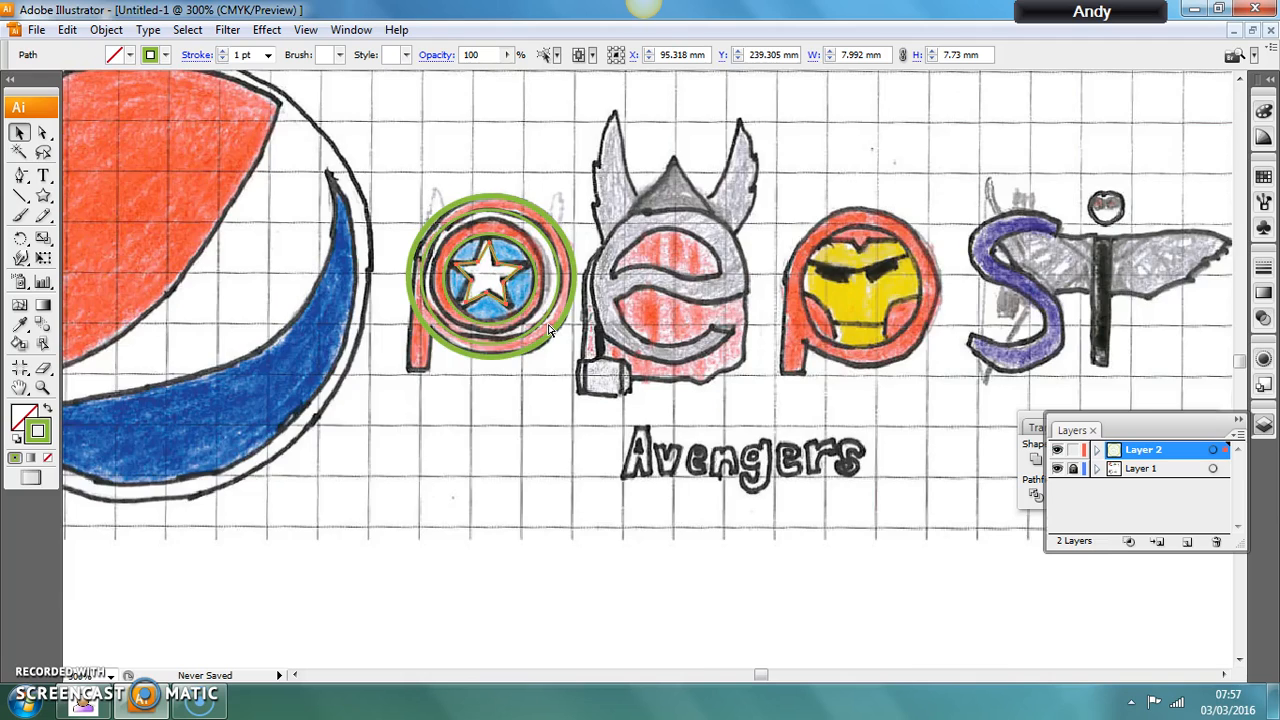
{"action": "left_click", "coordinate": [41, 132]}
{"action": "left_click", "coordinate": [19, 133]}
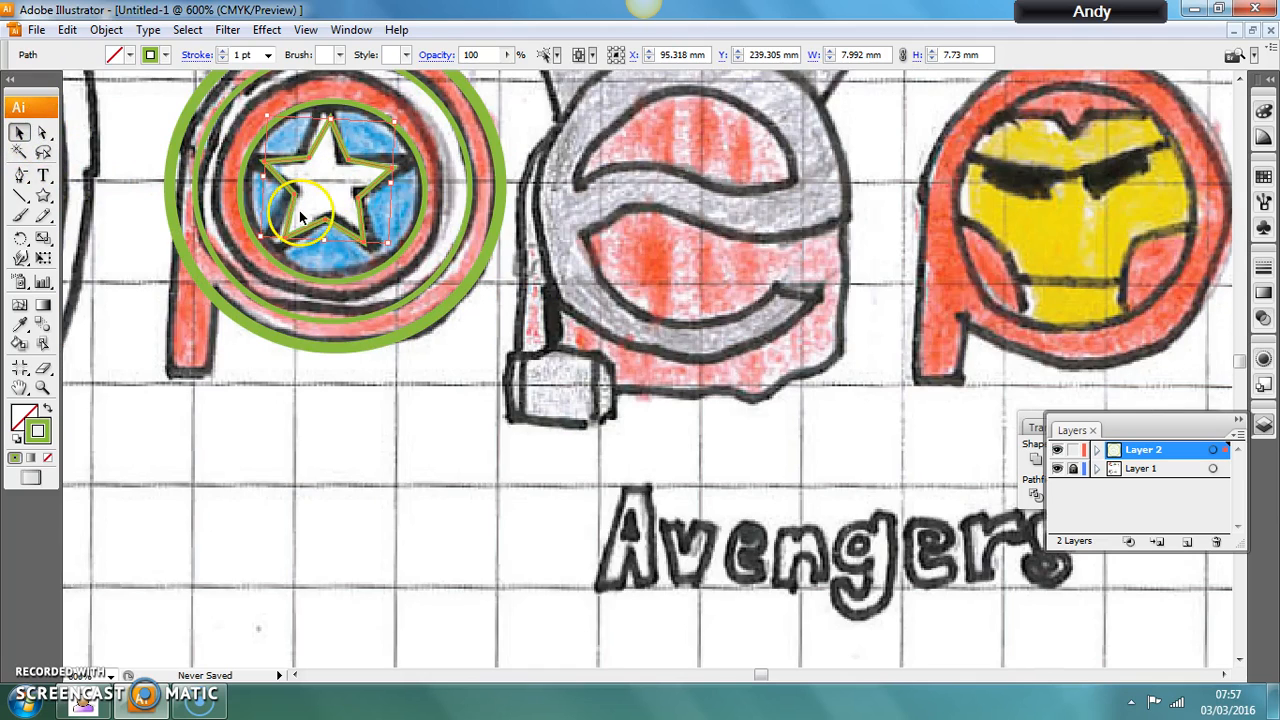
{"action": "left_click_drag", "start_coordinate": [390, 243], "coordinate": [415, 260]}
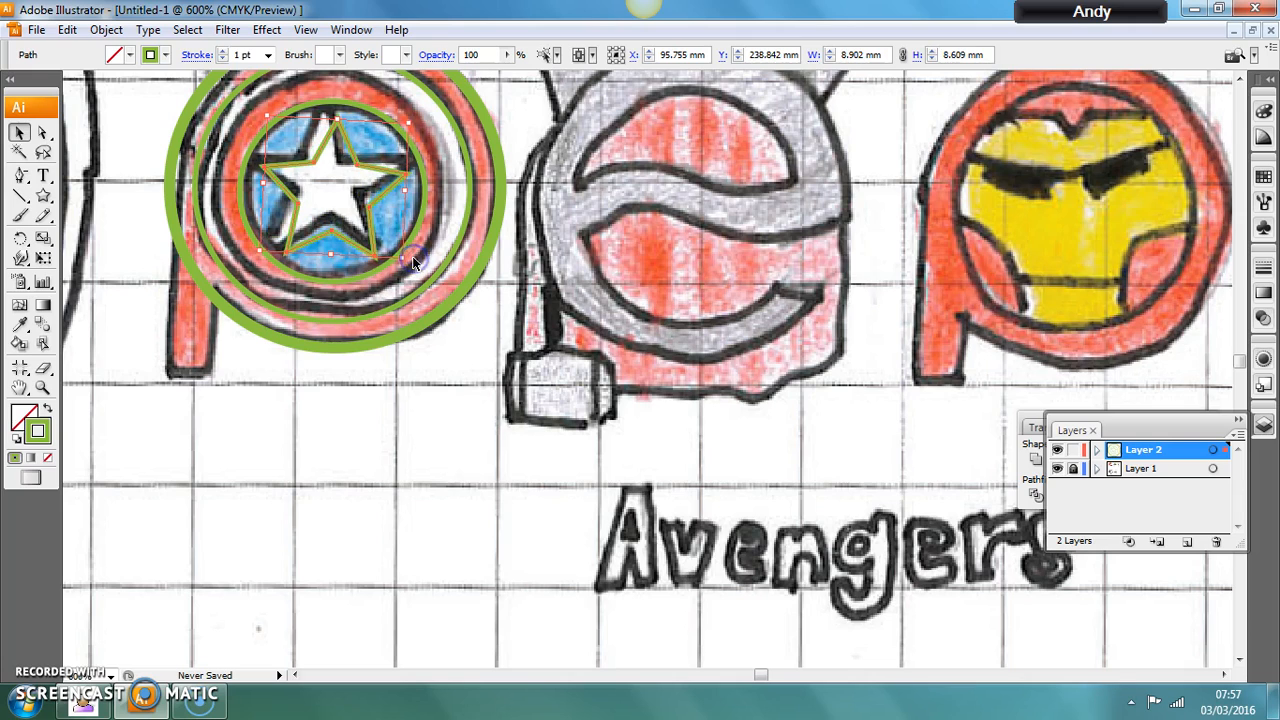
Rotate the star slightly upright and shift it so its points line up with the sketched shield star.
{"action": "left_click", "coordinate": [275, 183]}
{"action": "left_click", "coordinate": [303, 128]}
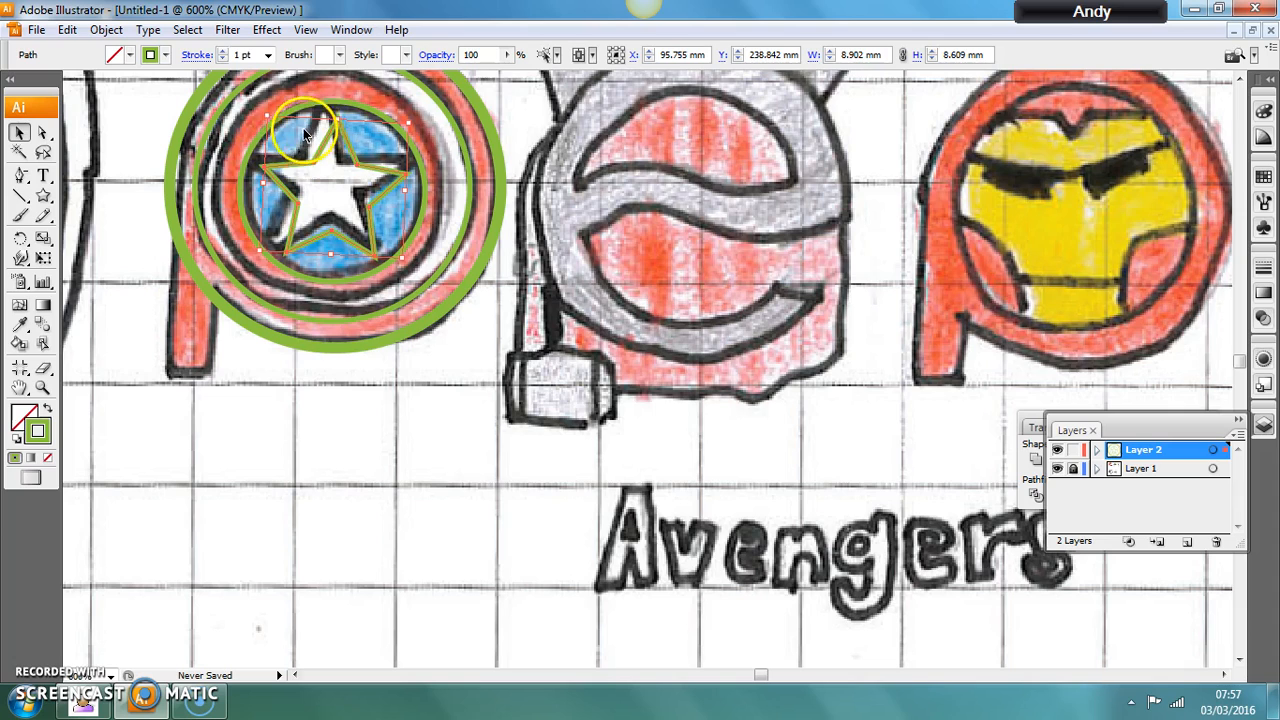
{"action": "right_click", "coordinate": [419, 261]}
{"action": "left_click", "coordinate": [421, 260]}
{"action": "left_click", "coordinate": [381, 252]}
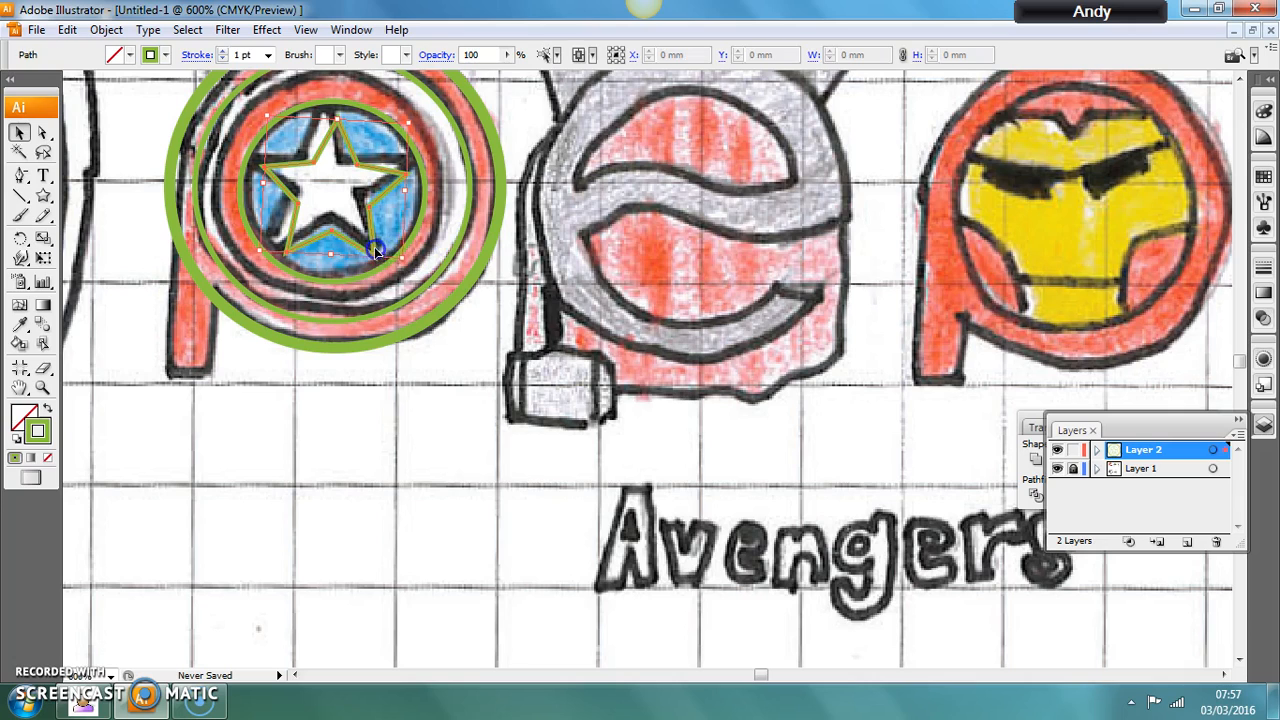
{"action": "left_click_drag", "start_coordinate": [405, 263], "coordinate": [409, 262]}
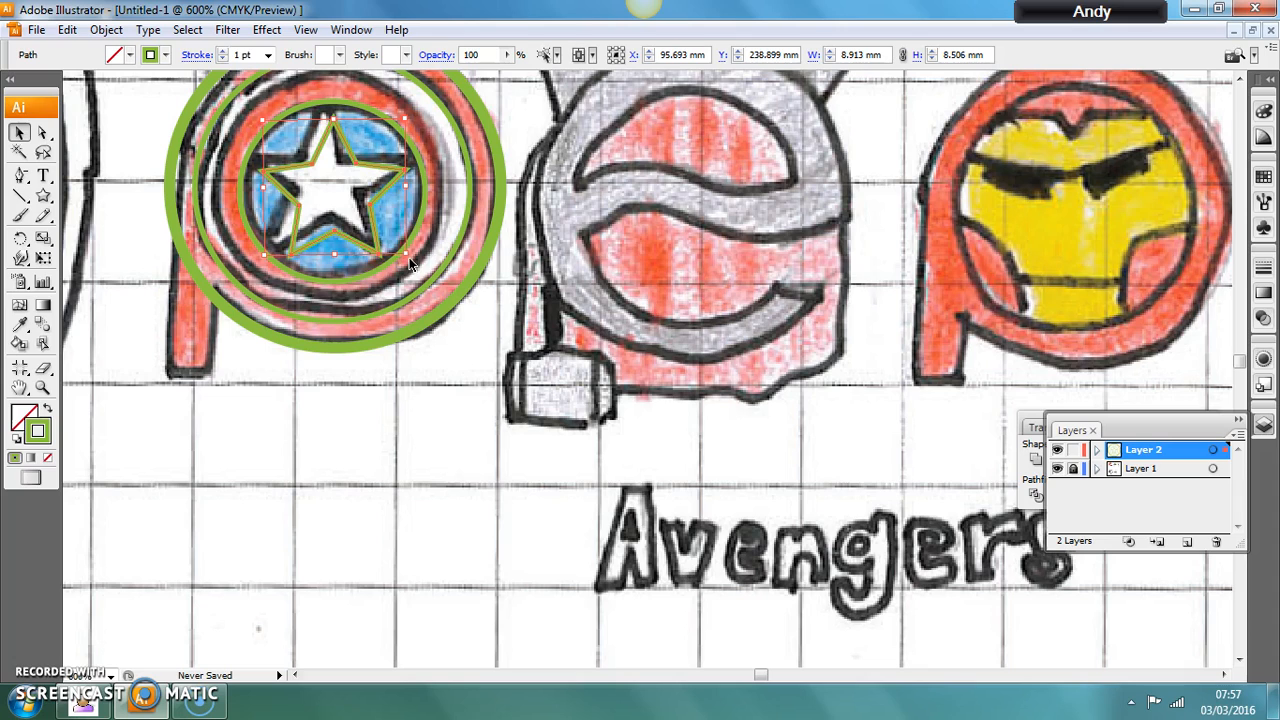
{"action": "left_click_drag", "start_coordinate": [340, 231], "coordinate": [345, 240]}
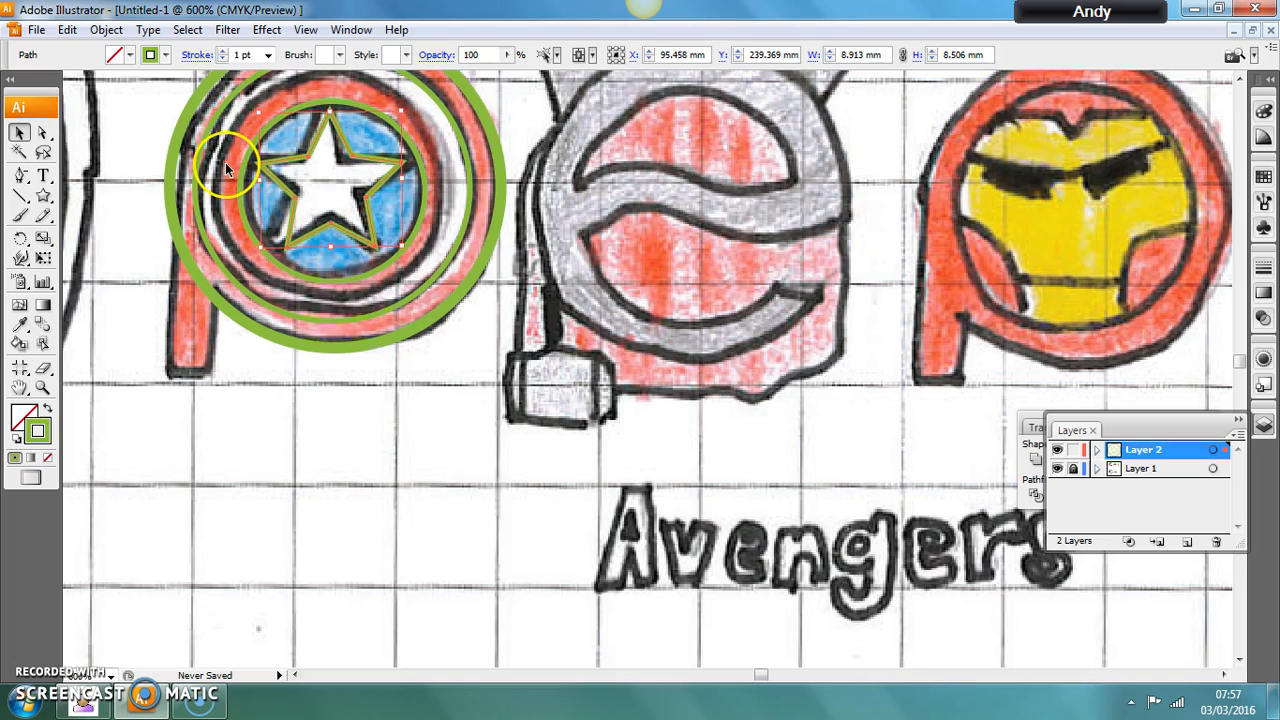
Reshape the star by moving its individual corner points outward so the tips reach the edge of the shield's inner circle.
{"action": "left_click", "coordinate": [44, 133]}
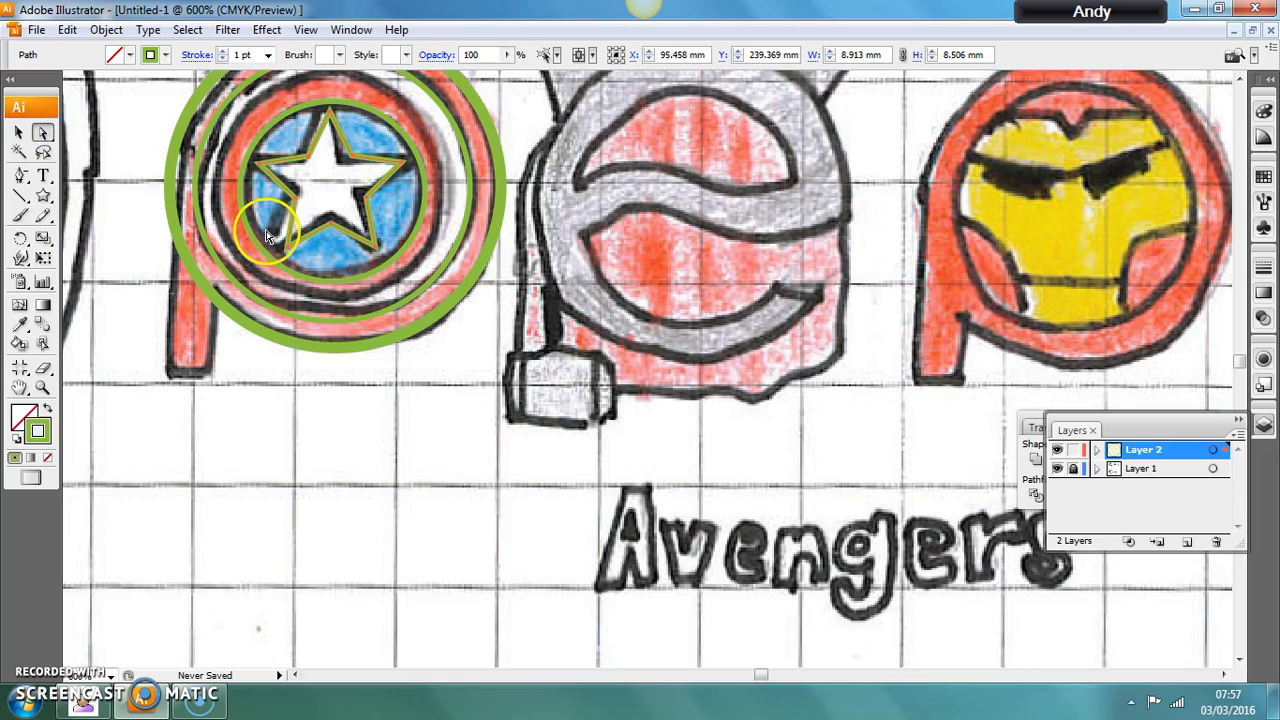
{"action": "left_click_drag", "start_coordinate": [288, 249], "coordinate": [266, 246]}
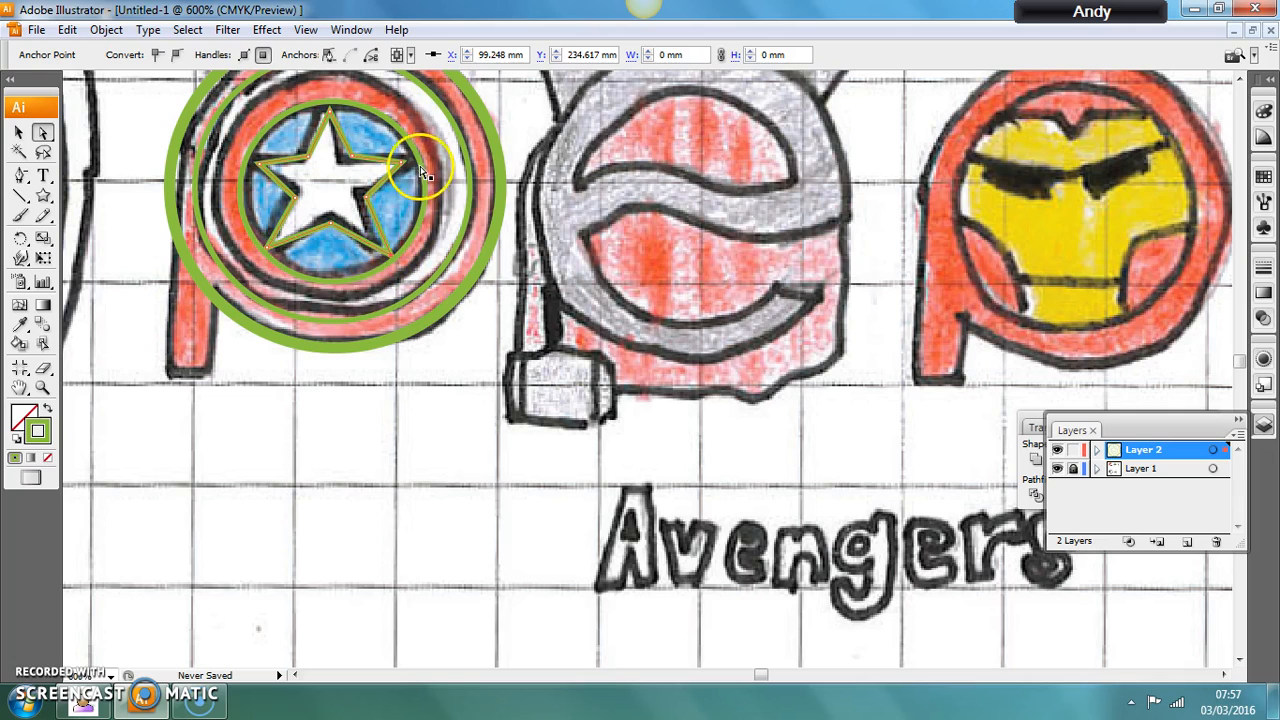
{"action": "left_click_drag", "start_coordinate": [407, 162], "coordinate": [404, 167]}
{"action": "left_click_drag", "start_coordinate": [329, 111], "coordinate": [331, 106]}
{"action": "left_click", "coordinate": [257, 162]}
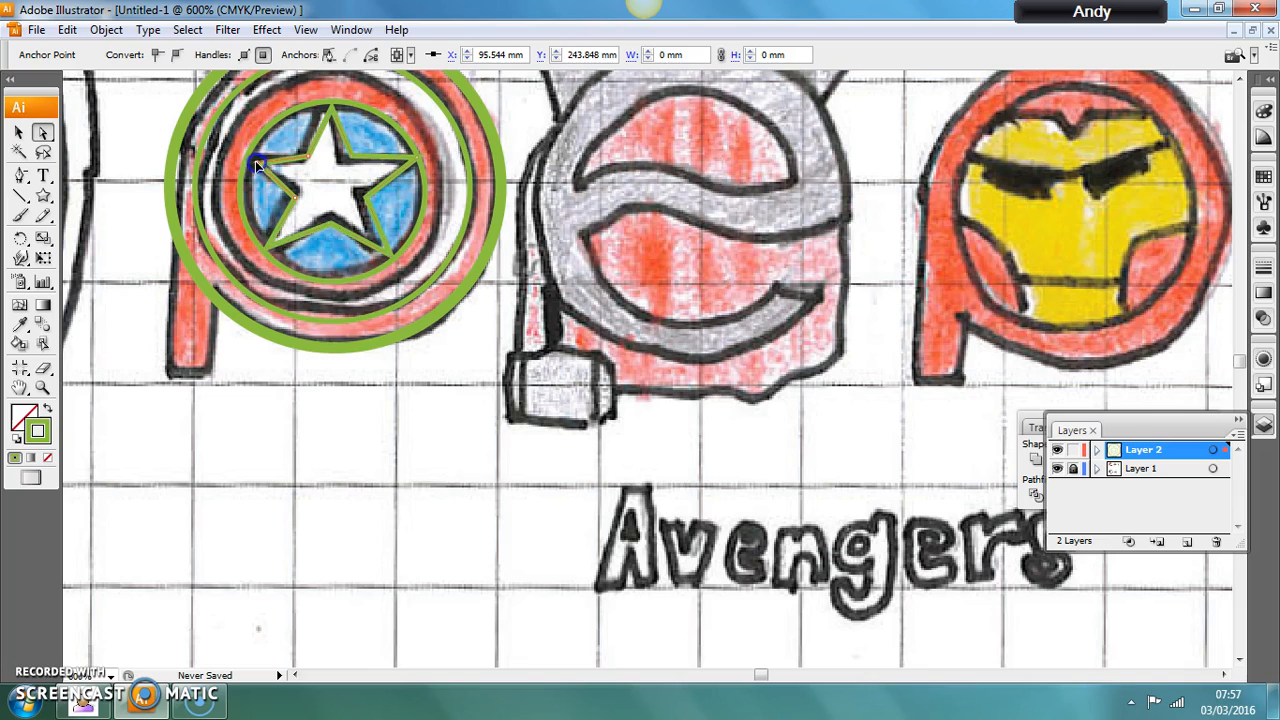
{"action": "left_click", "coordinate": [19, 136]}
{"action": "left_click", "coordinate": [335, 390]}
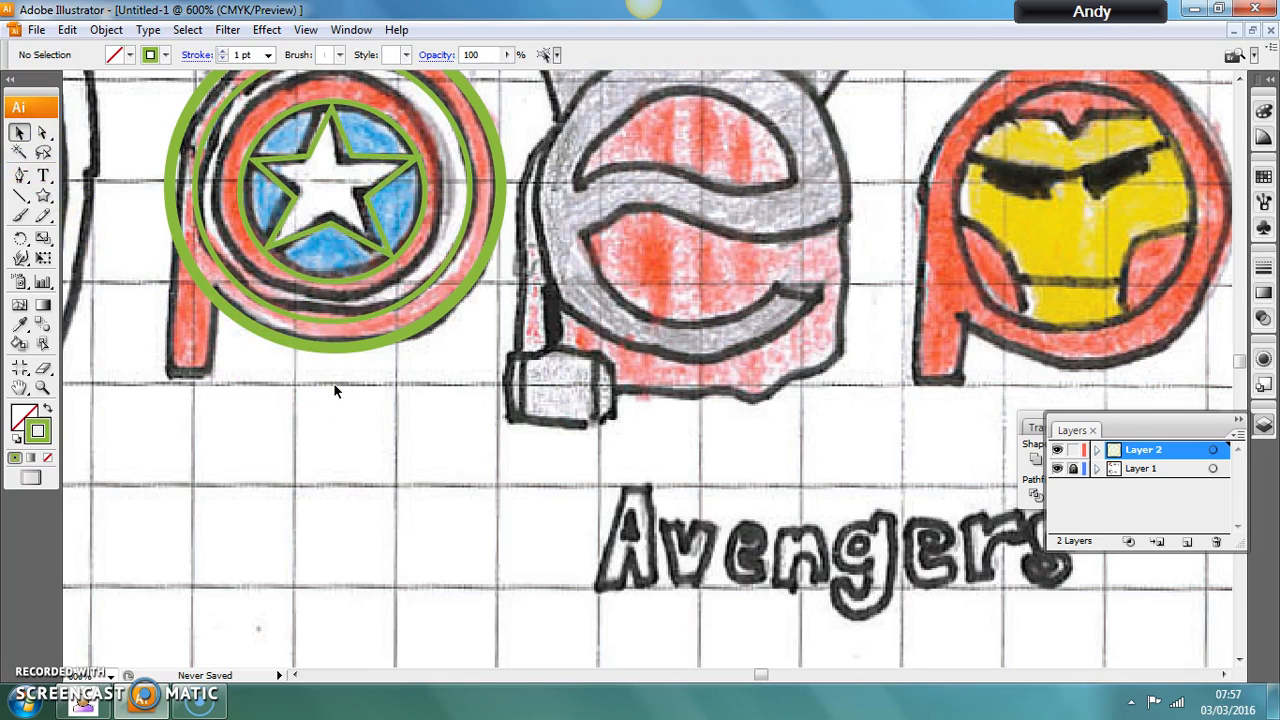
{"action": "left_click", "coordinate": [343, 287]}
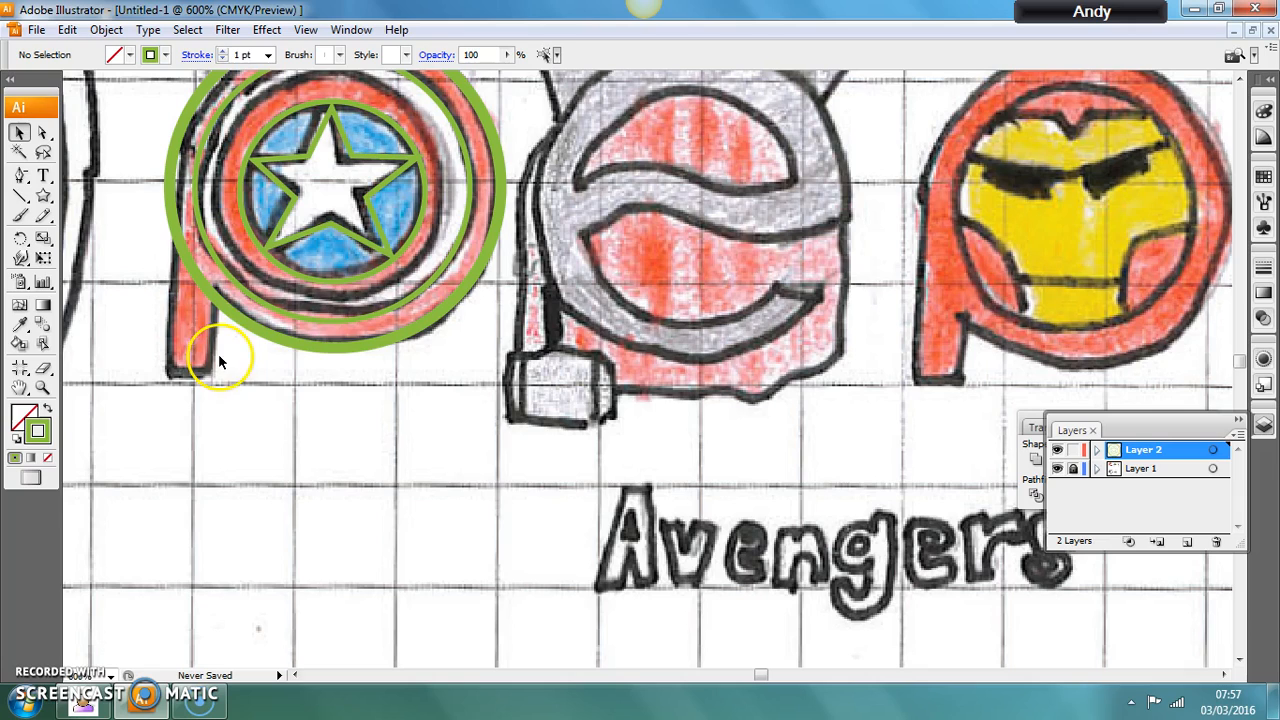
Draw a rectangle about 2.6 by 12 mm over the stem of the first p.
{"action": "left_click", "coordinate": [40, 195]}
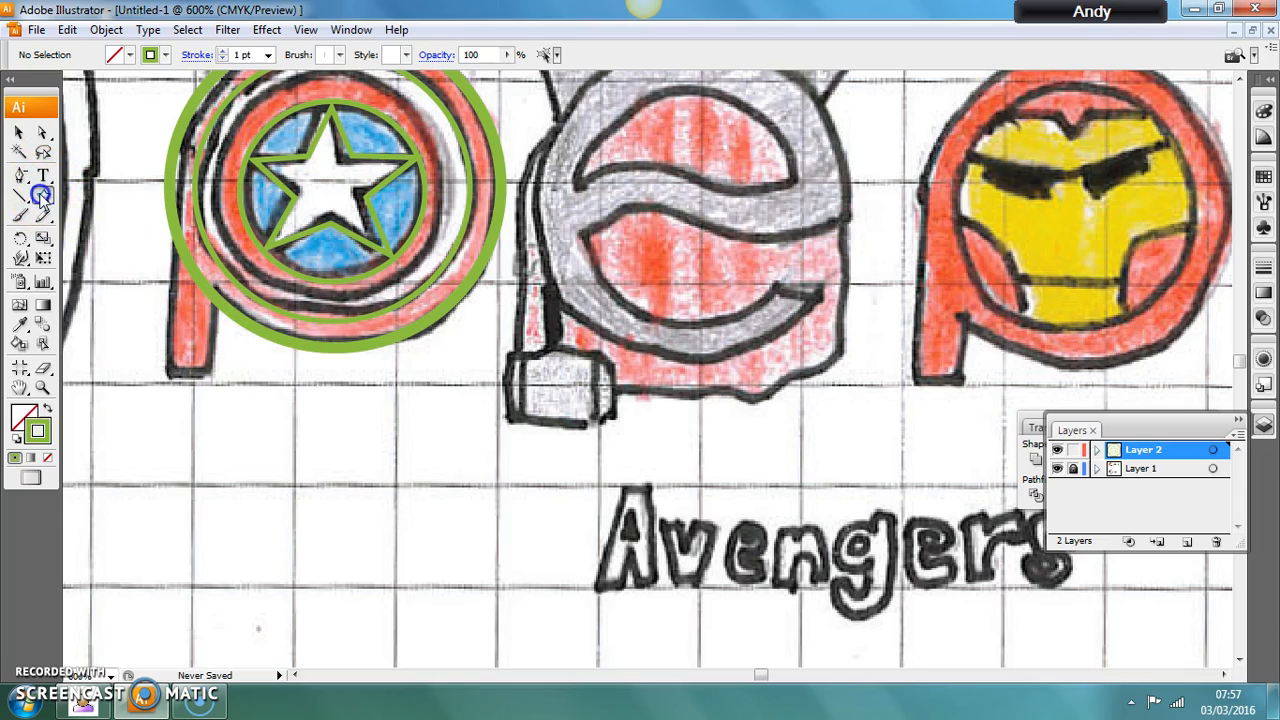
{"action": "left_click_drag", "start_coordinate": [42, 196], "coordinate": [213, 375]}
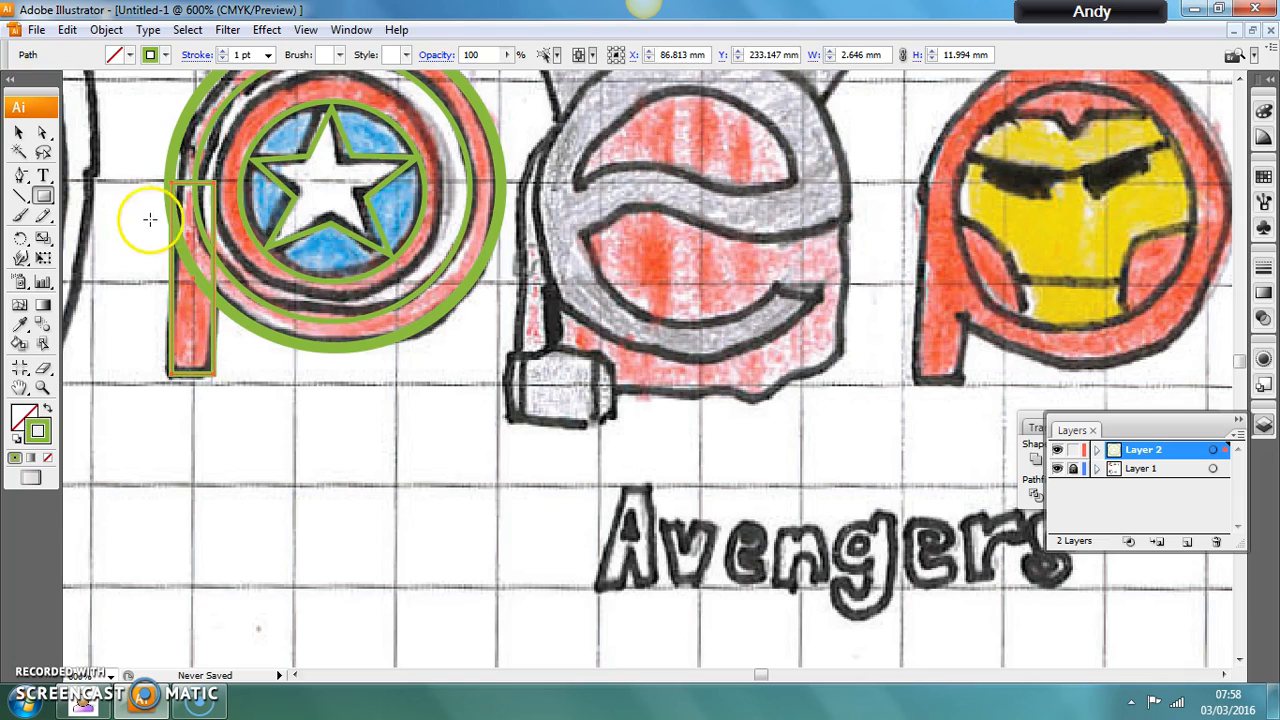
{"action": "left_click", "coordinate": [19, 133]}
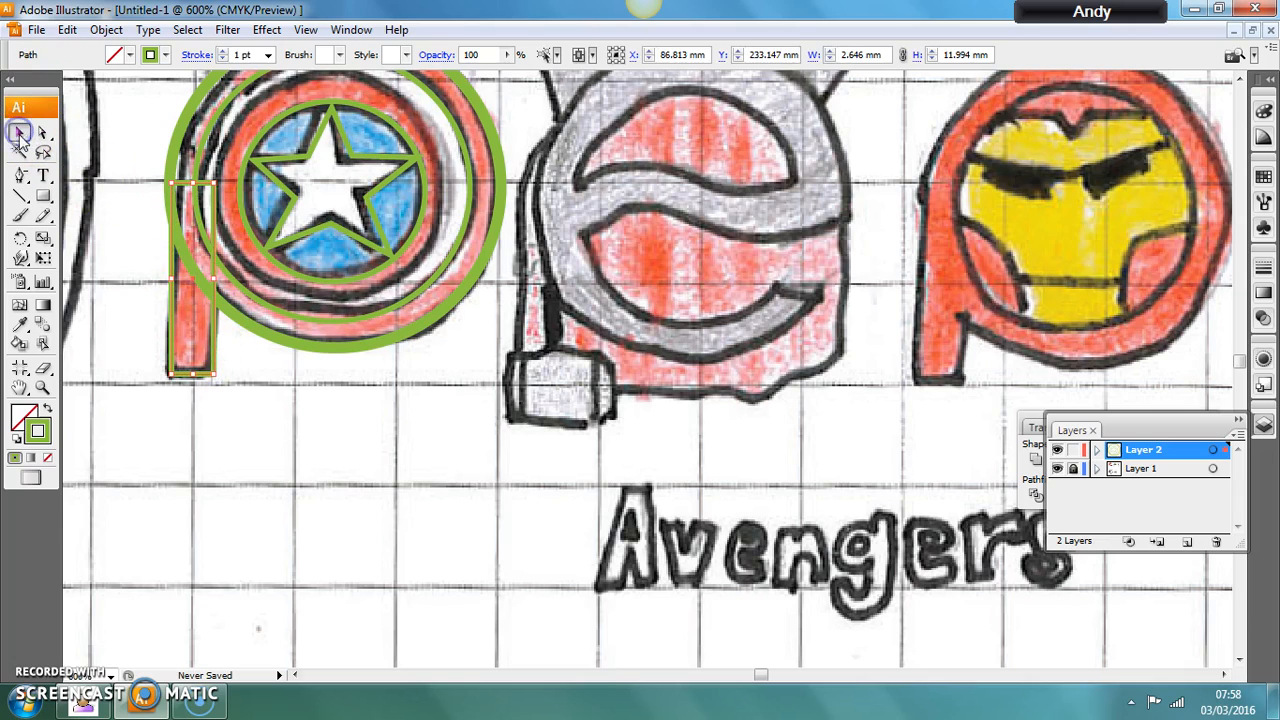
Combine the stem rectangle with the shield's outermost circle into one p shape using the Pathfinder's Add to shape area.
{"action": "left_click", "coordinate": [273, 334], "text": "shift"}
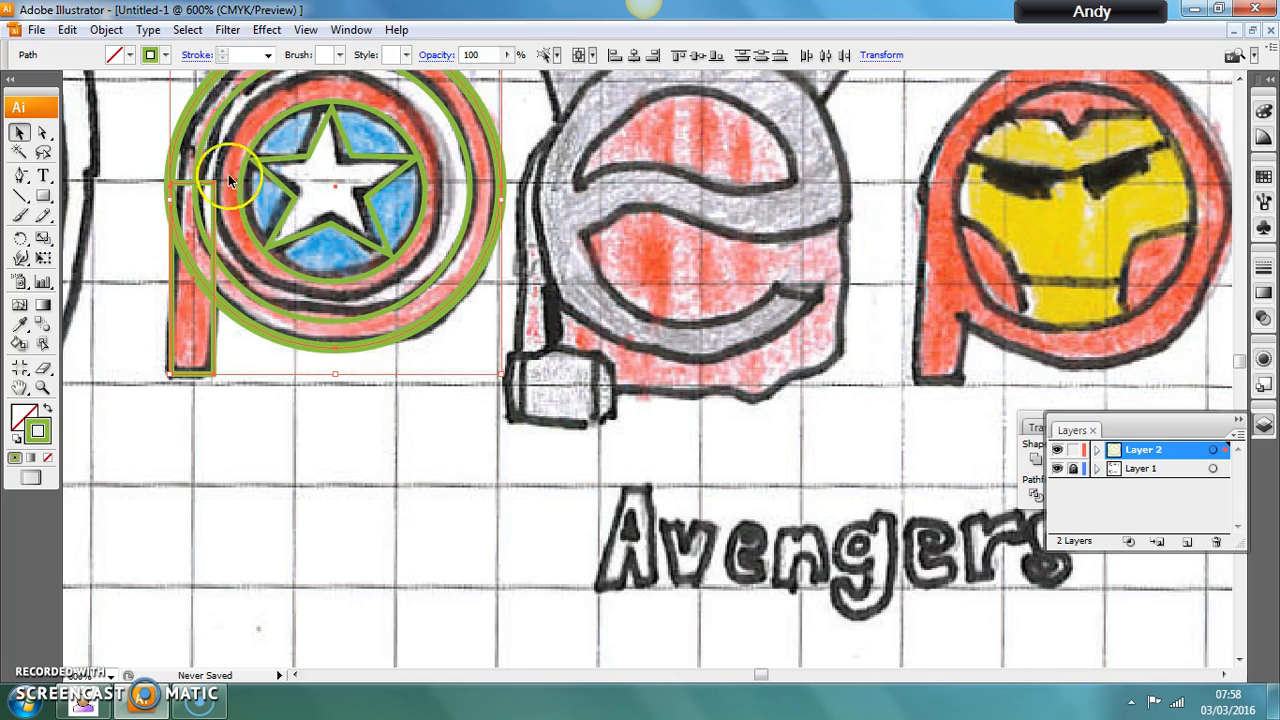
{"action": "left_click", "coordinate": [342, 32]}
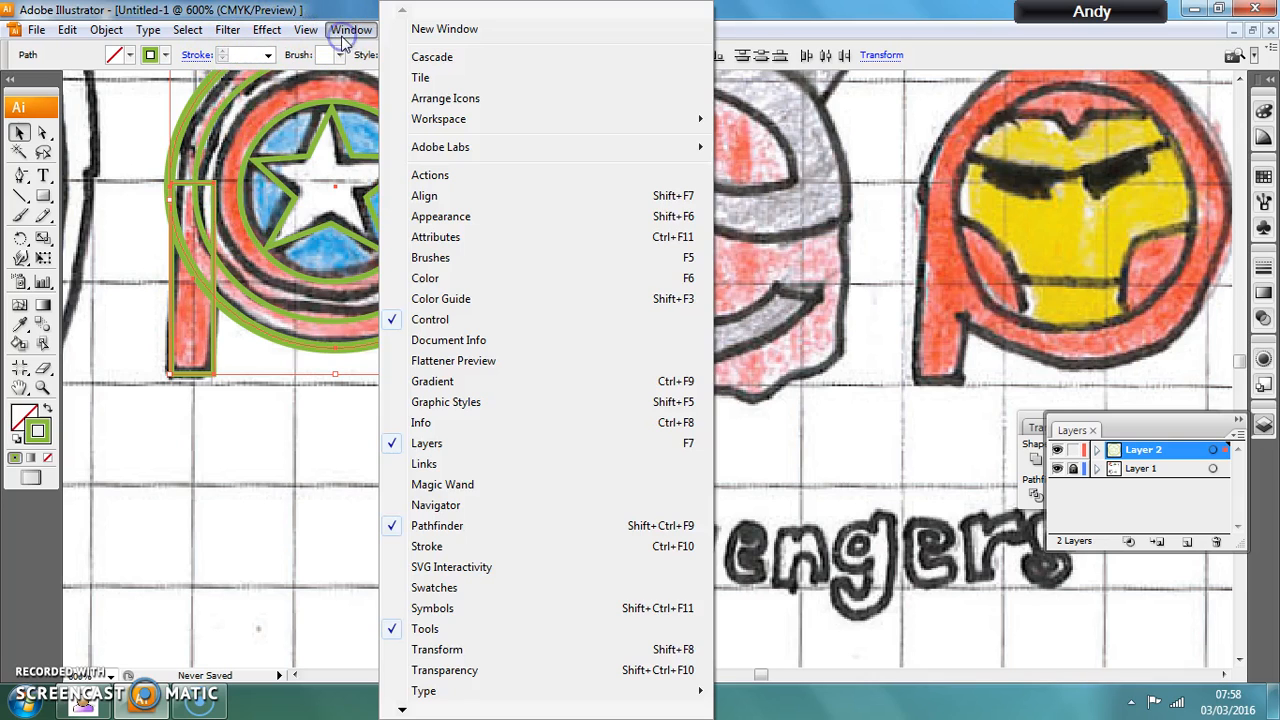
{"action": "left_click", "coordinate": [440, 525]}
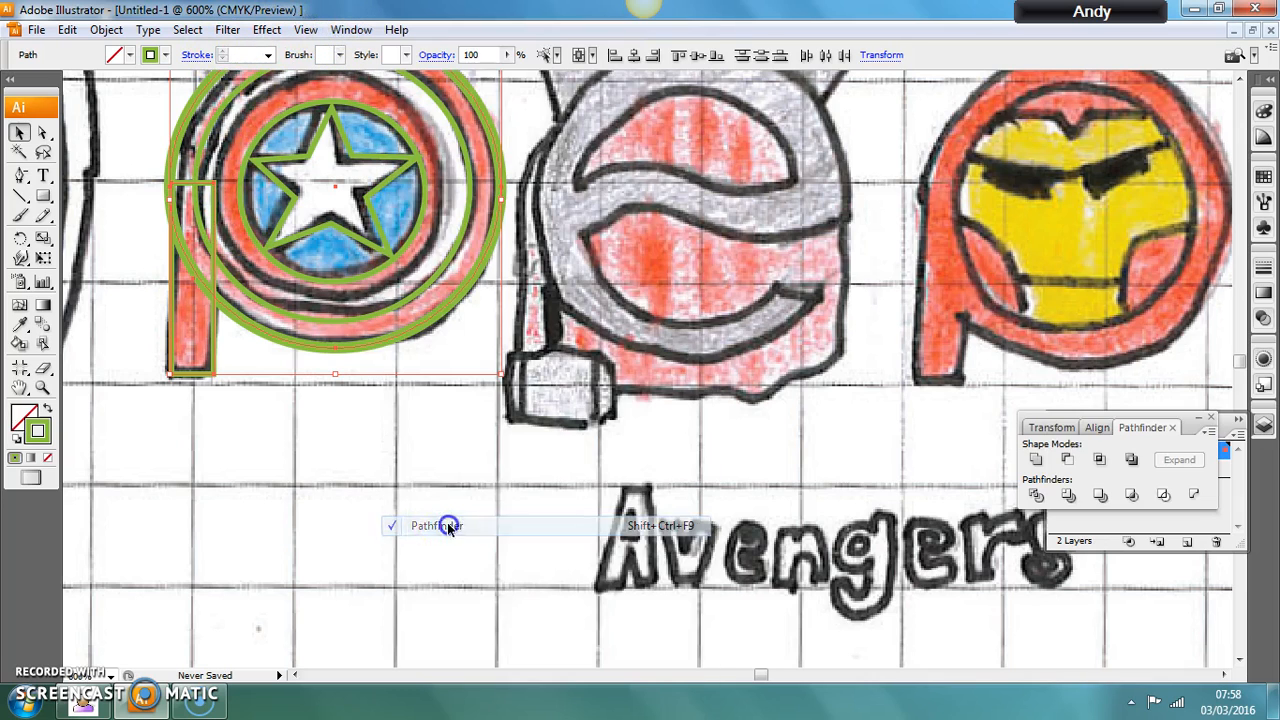
{"action": "left_click", "coordinate": [345, 29]}
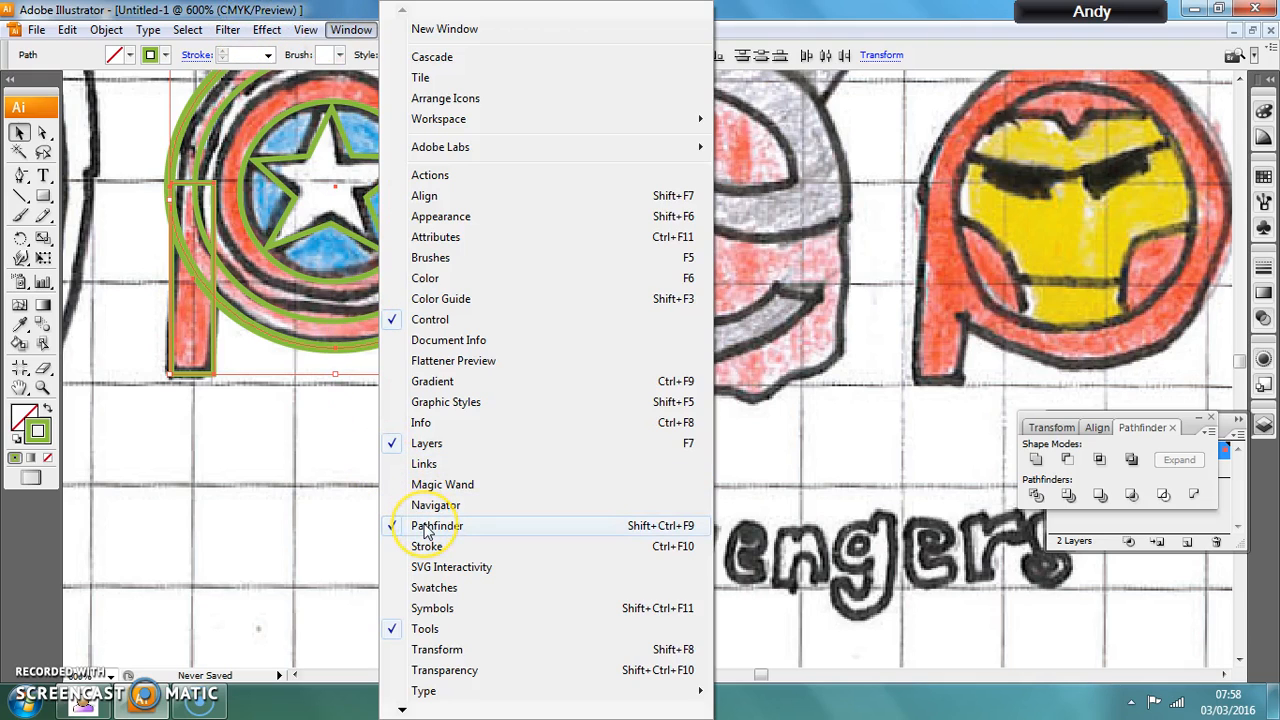
{"action": "left_click_drag", "start_coordinate": [1148, 415], "coordinate": [870, 322]}
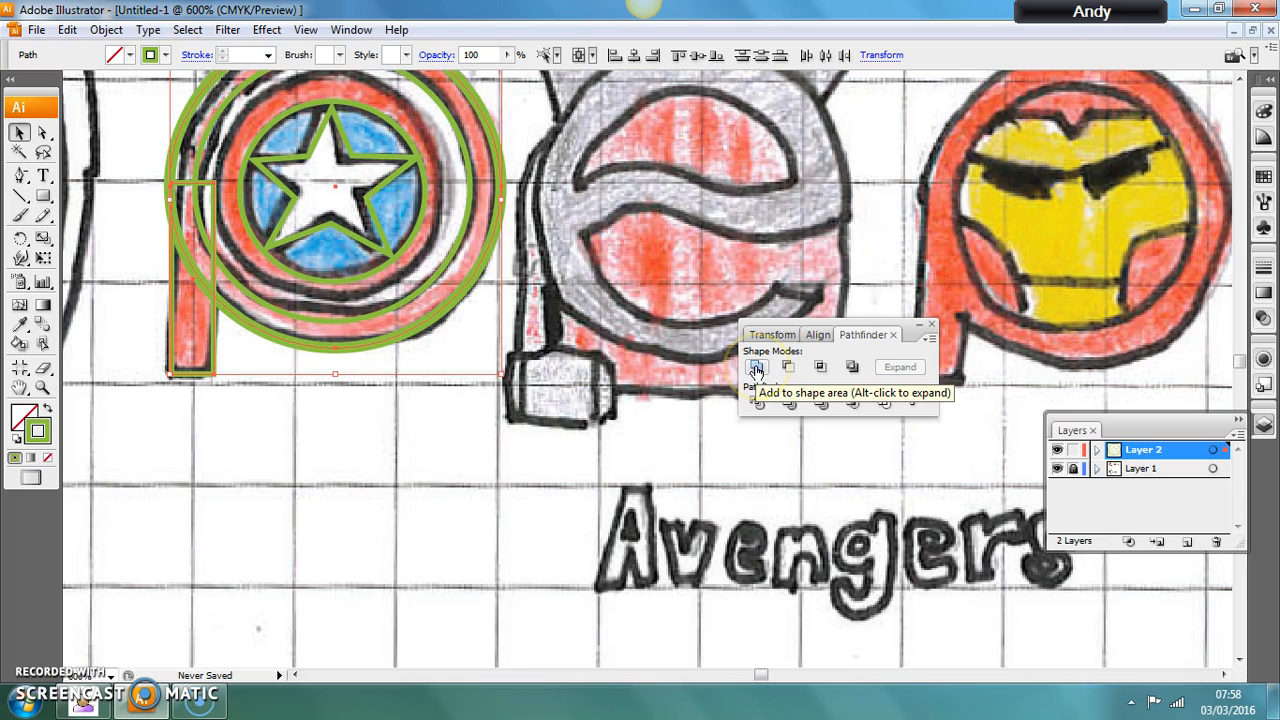
{"action": "left_click_drag", "start_coordinate": [782, 332], "coordinate": [306, 283]}
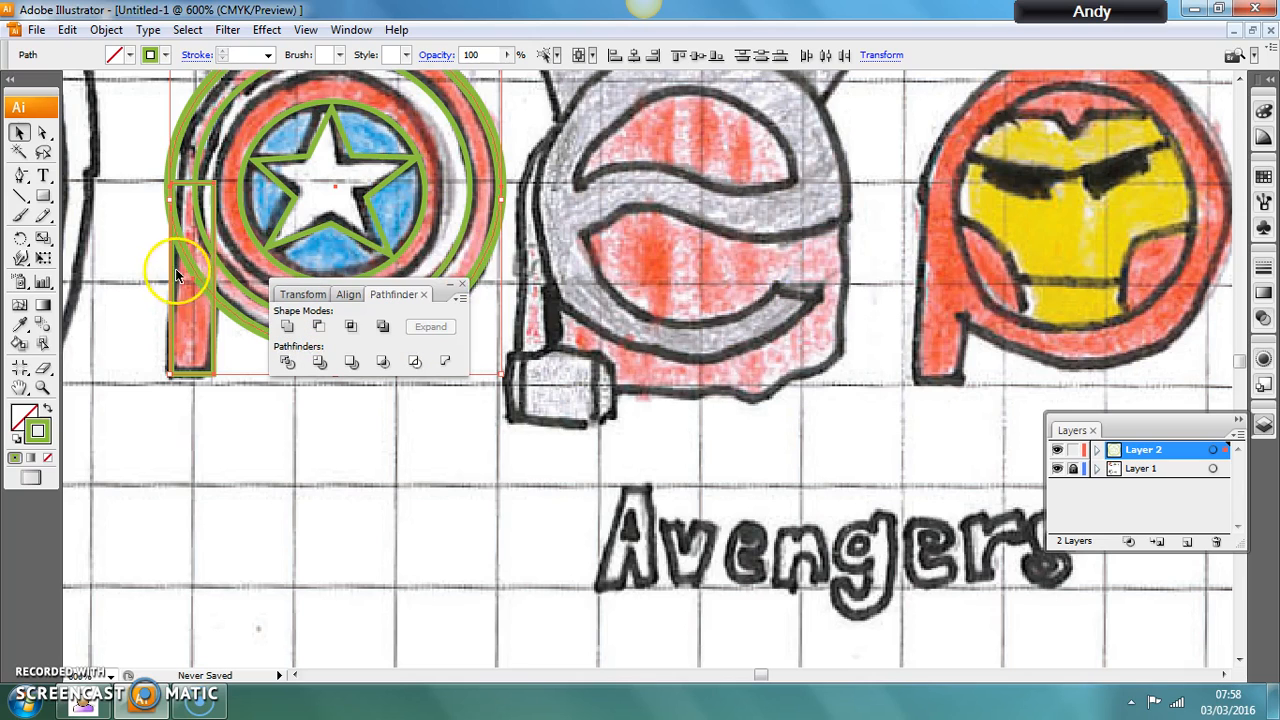
{"action": "left_click", "coordinate": [287, 327]}
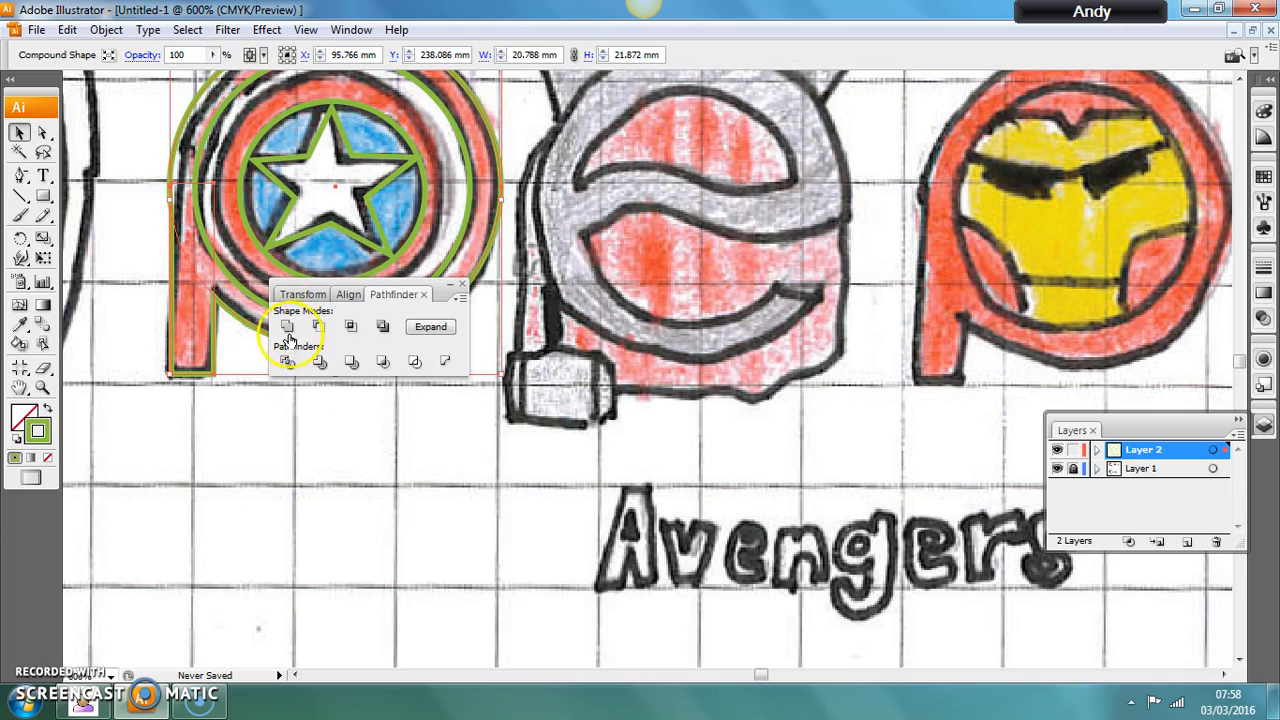
{"action": "left_click", "coordinate": [313, 428]}
{"action": "left_click_drag", "start_coordinate": [441, 297], "coordinate": [460, 424]}
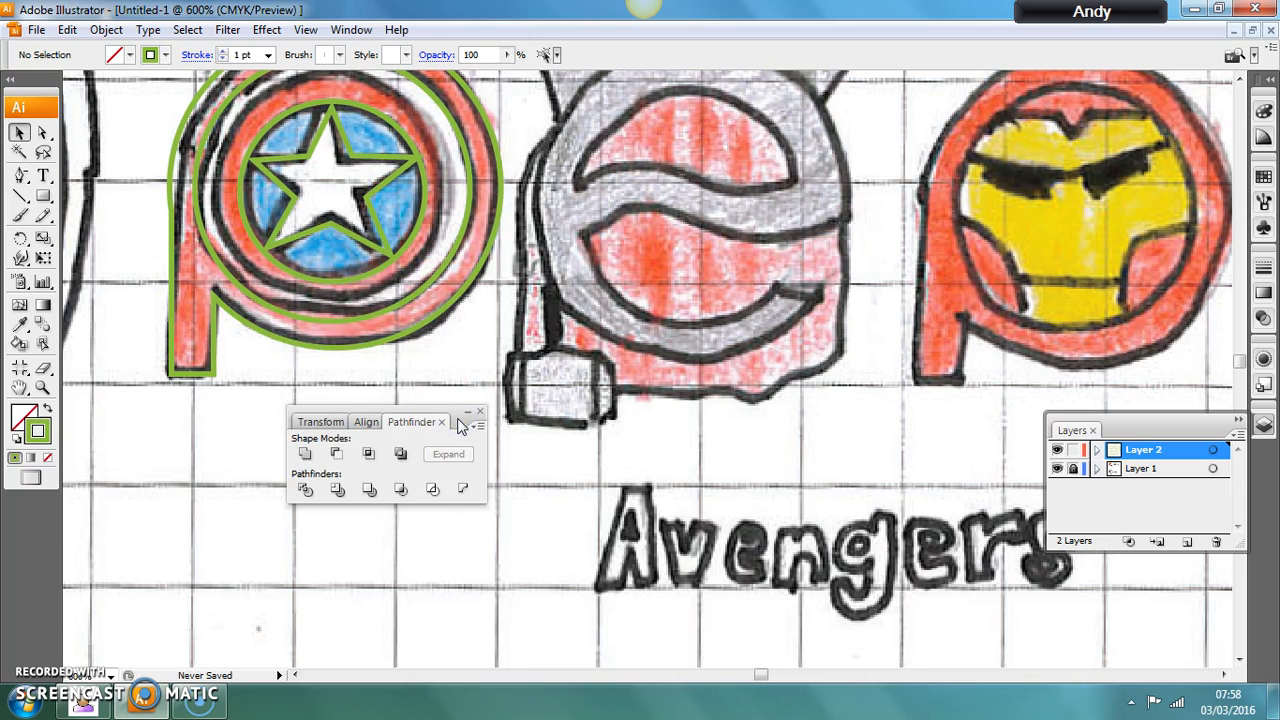
Give the combined p shape a near-black fill (#020000).
{"action": "key", "text": "ctrl+minus"}
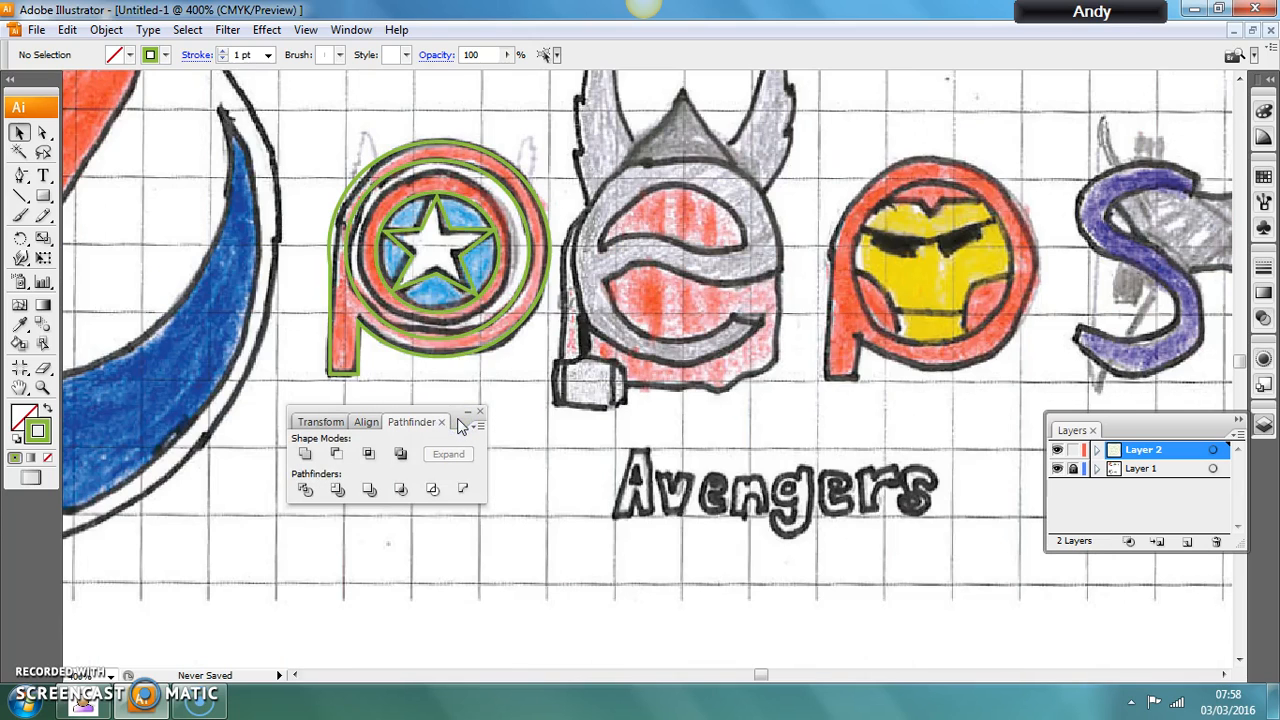
{"action": "left_click", "coordinate": [360, 343]}
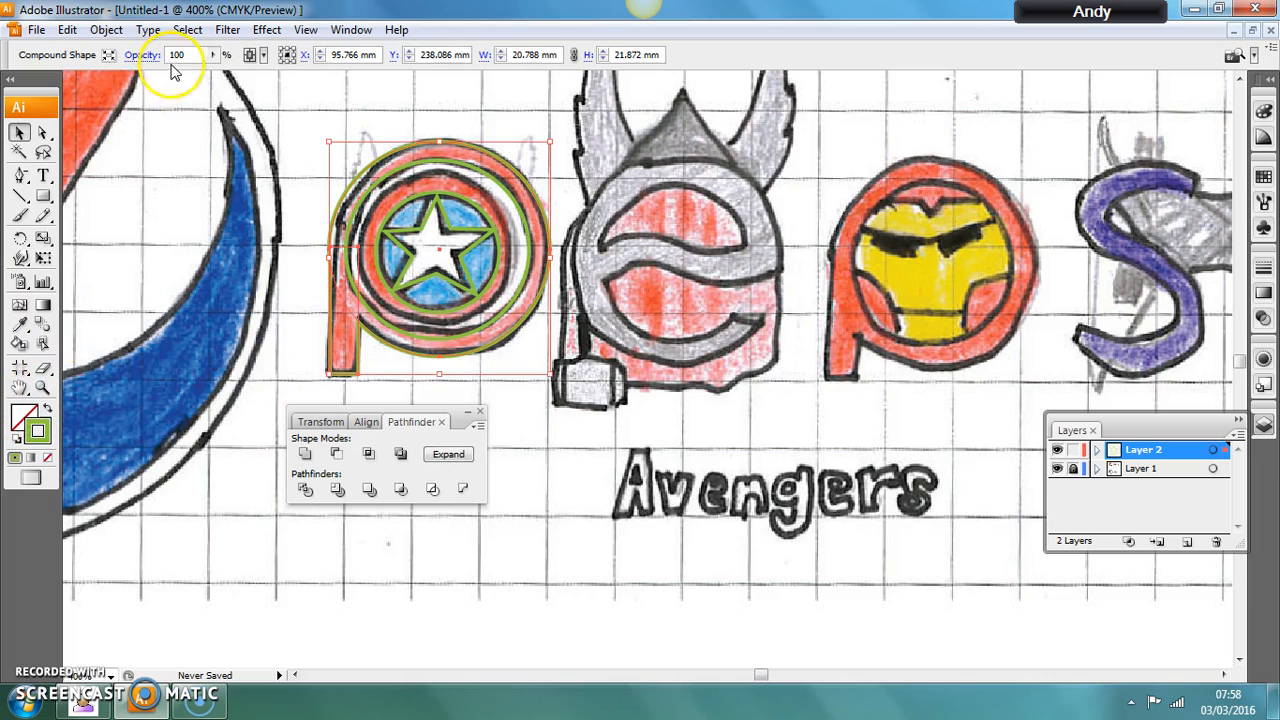
{"action": "double_click", "coordinate": [23, 414]}
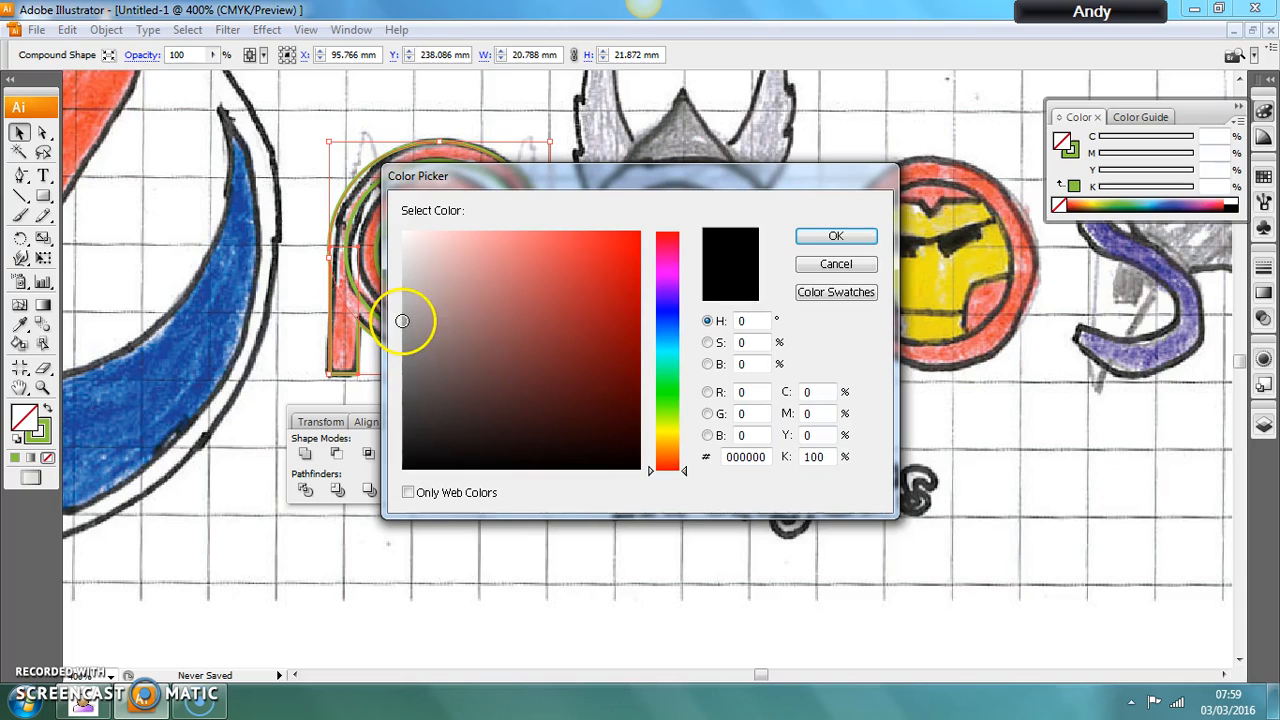
{"action": "left_click", "coordinate": [609, 468]}
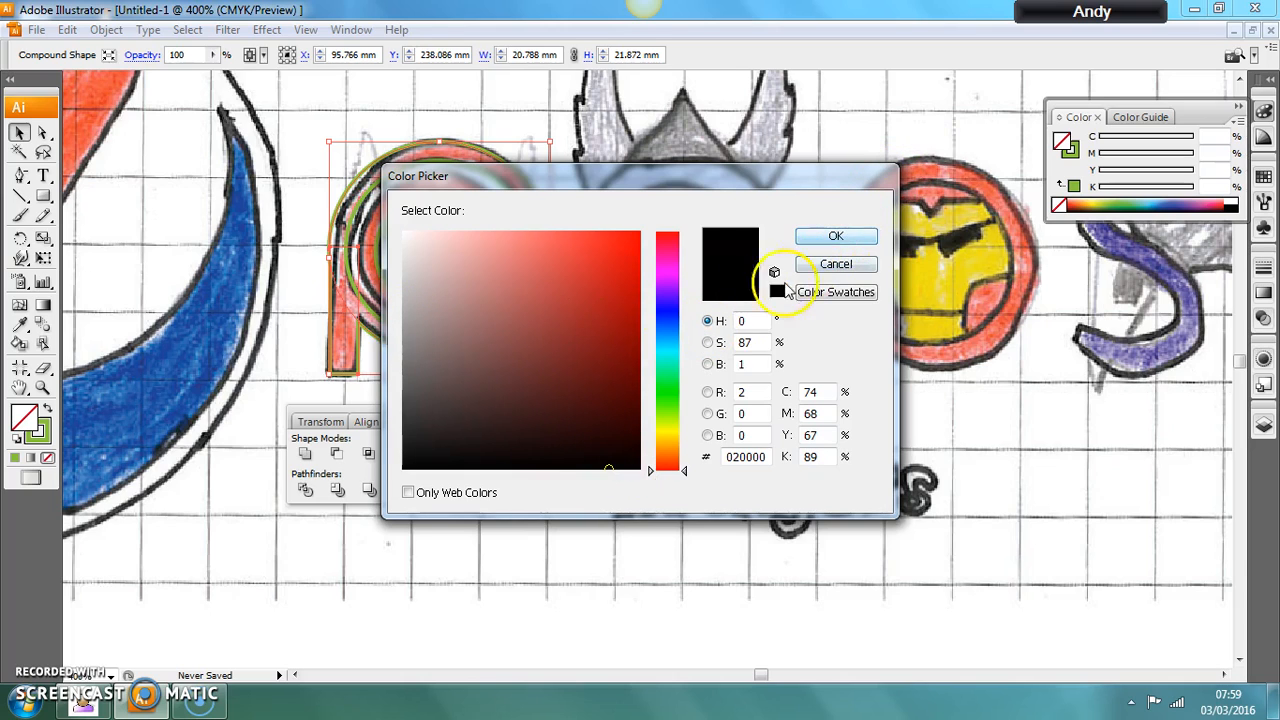
{"action": "left_click", "coordinate": [668, 233]}
{"action": "left_click", "coordinate": [830, 236]}
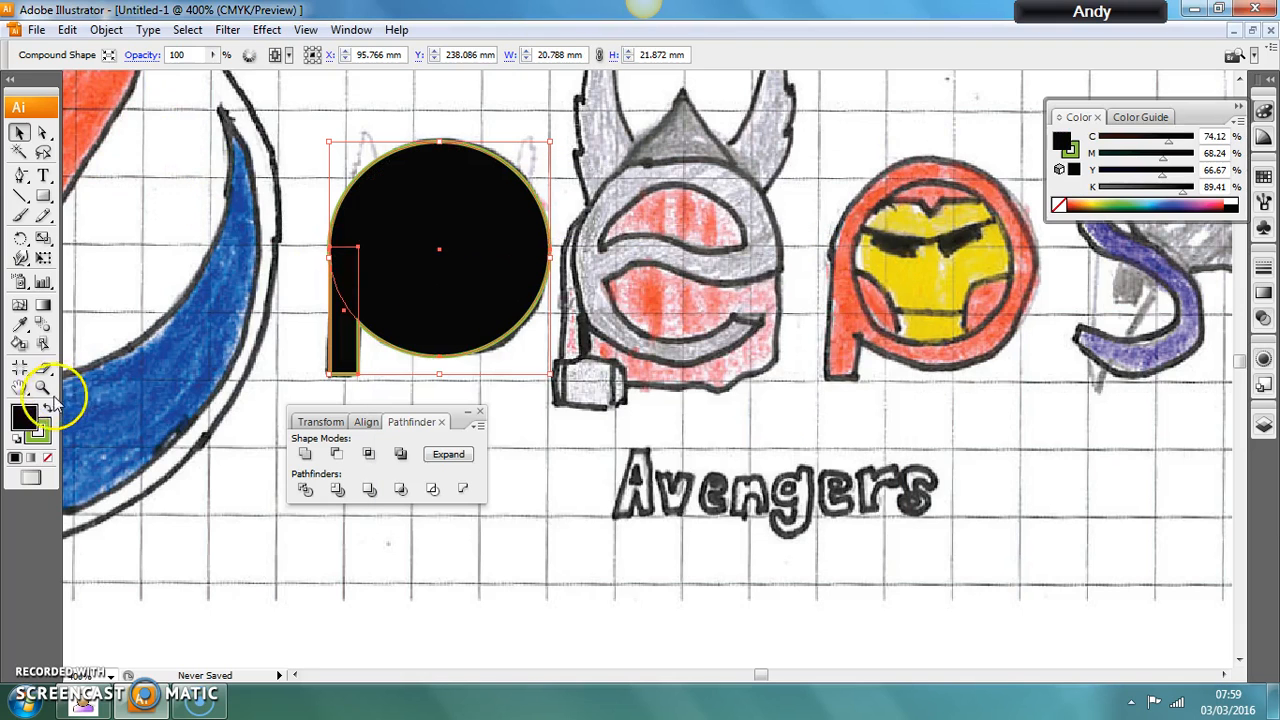
Set the p shape's stroke to bright red (M 99.22, Y 83.53) and swap its fill and stroke colours.
{"action": "left_click", "coordinate": [42, 428]}
{"action": "double_click", "coordinate": [44, 426]}
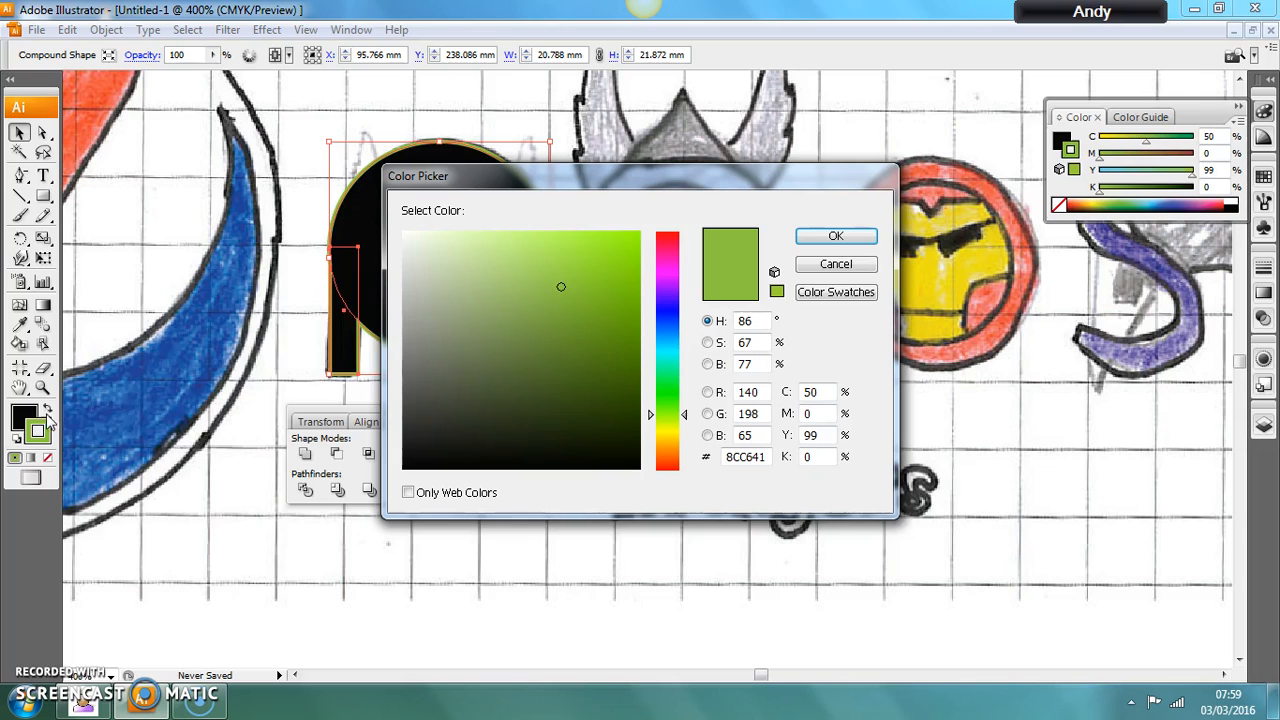
{"action": "left_click", "coordinate": [666, 237]}
{"action": "left_click", "coordinate": [623, 239]}
{"action": "left_click", "coordinate": [825, 237]}
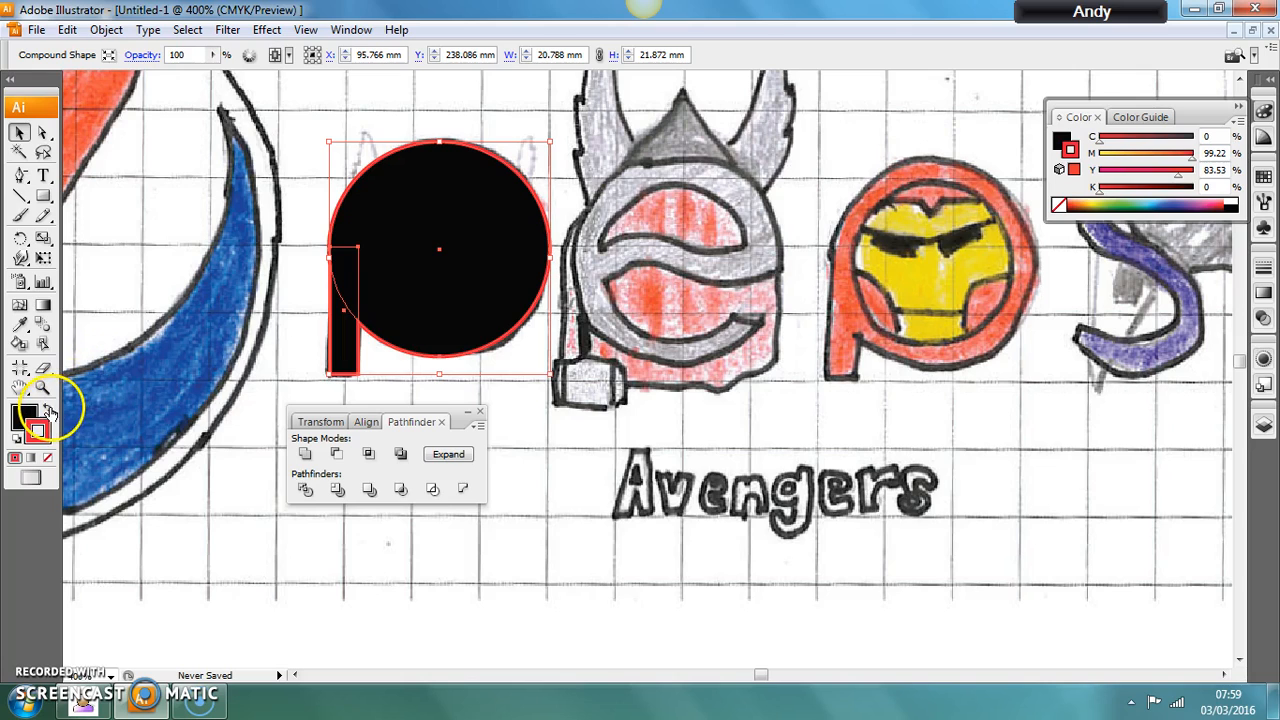
{"action": "left_click", "coordinate": [48, 409]}
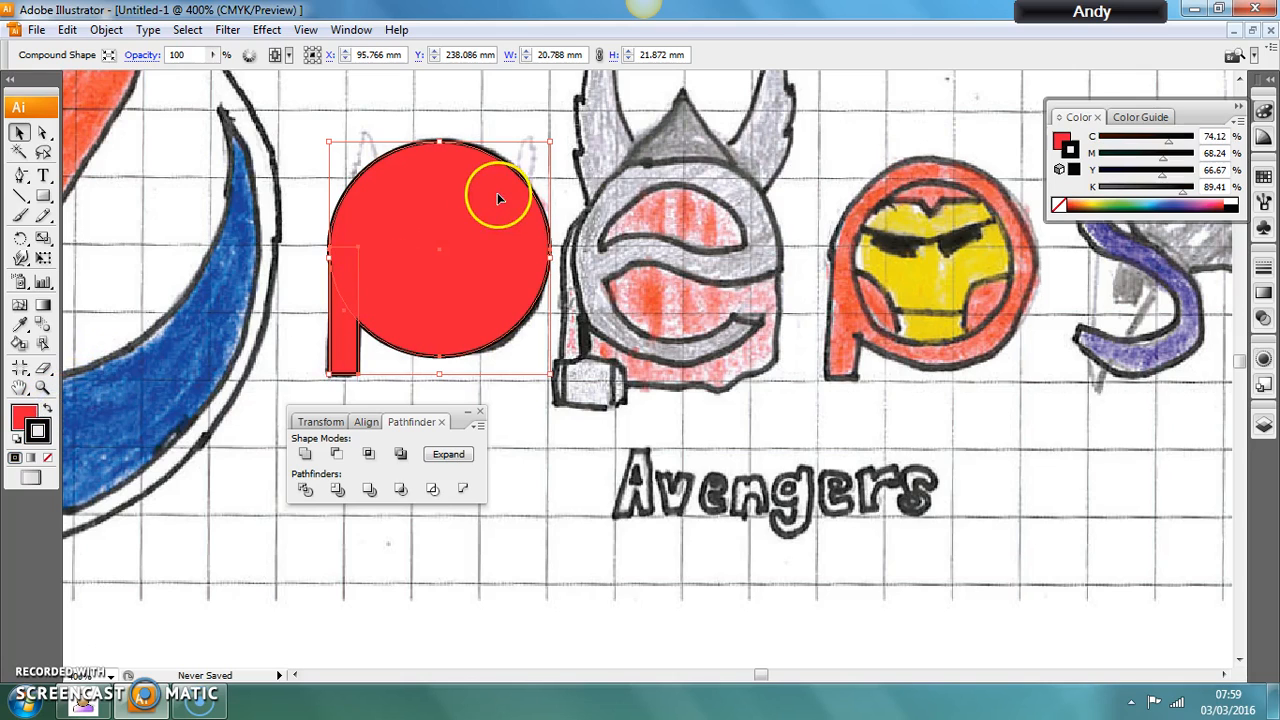
Send the red p shape to the back so it lies behind the shield's circles and star.
{"action": "right_click", "coordinate": [516, 174]}
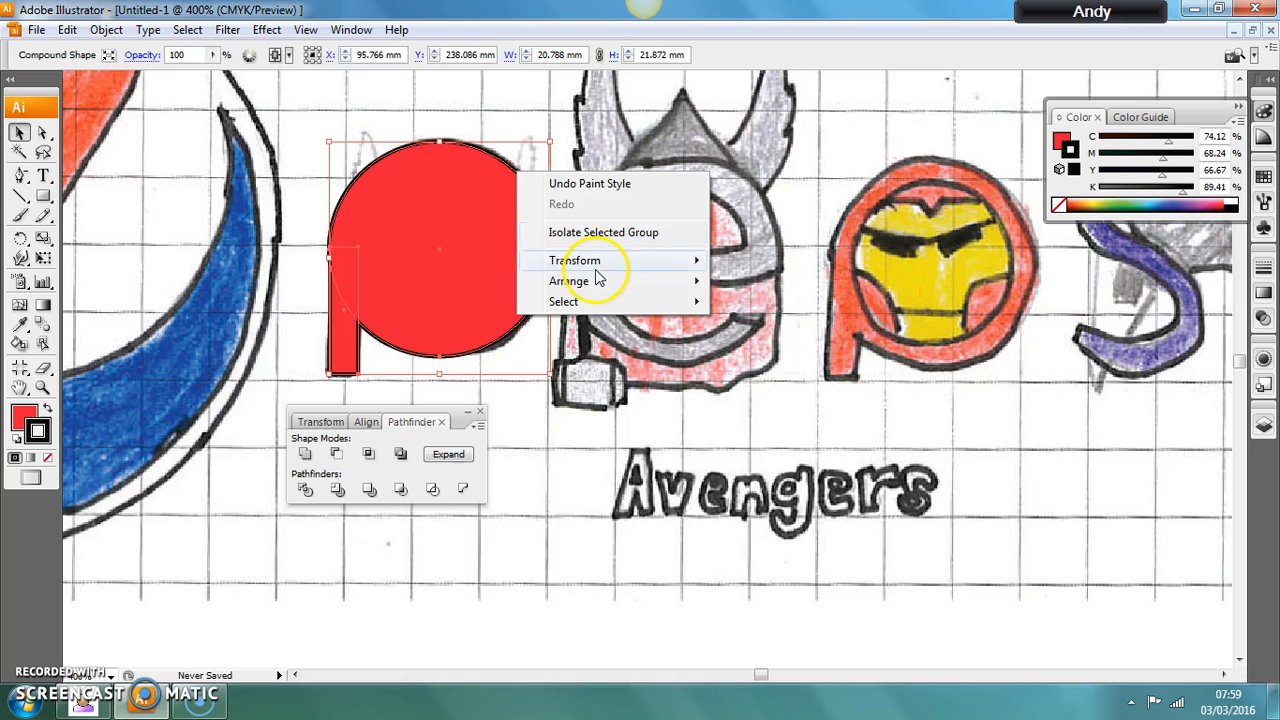
{"action": "mouse_move", "coordinate": [597, 287]}
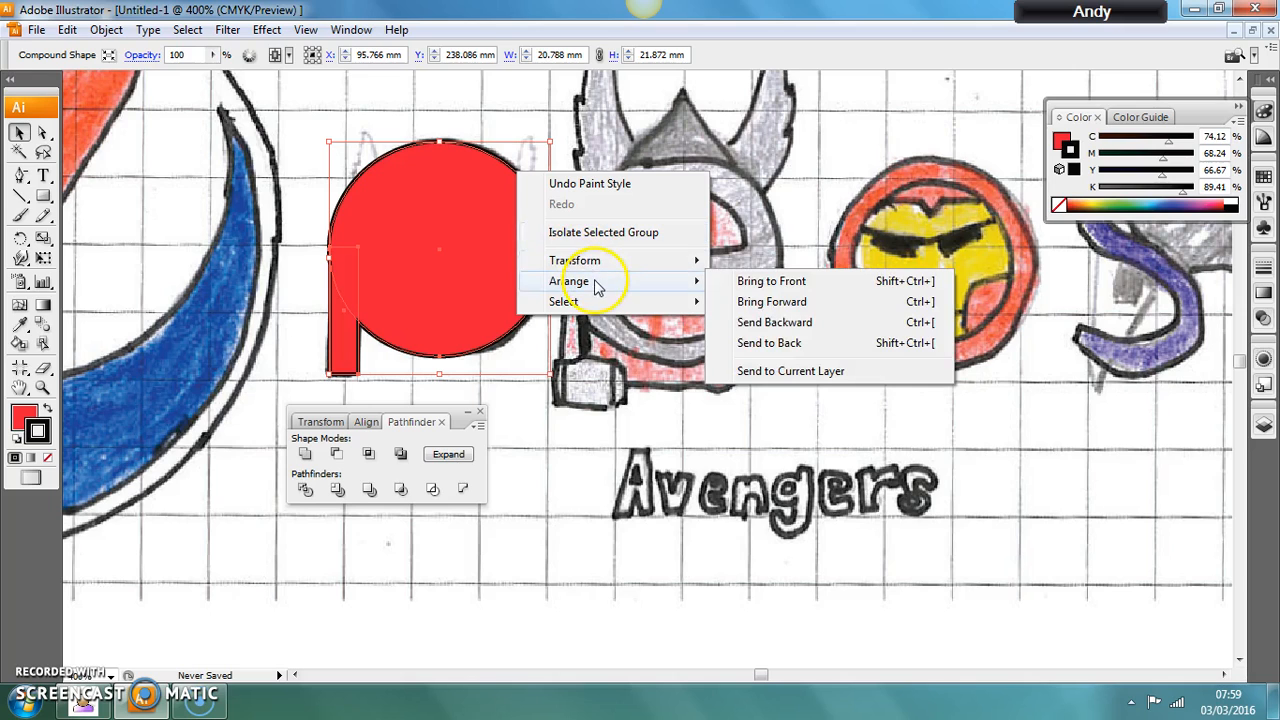
{"action": "left_click", "coordinate": [769, 342]}
Give the larger green circle inside the p a white stroke and red fill, and swap the two colours.
{"action": "left_click", "coordinate": [446, 168]}
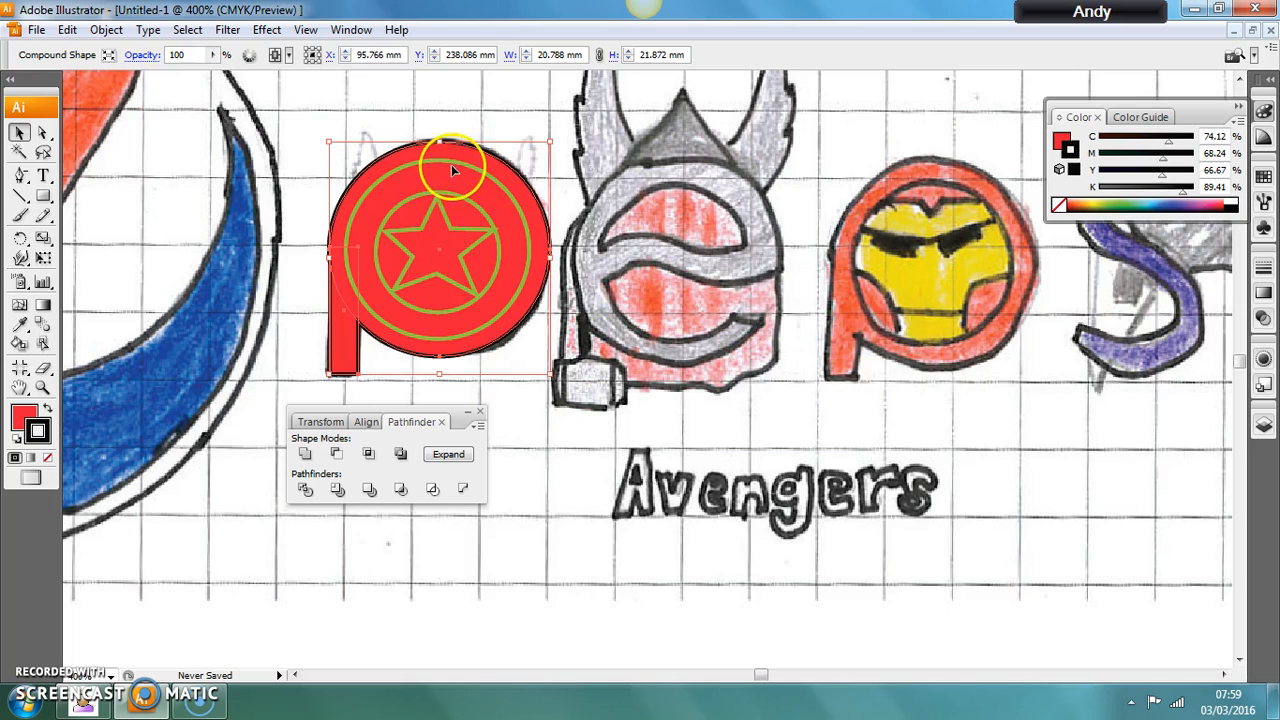
{"action": "left_click", "coordinate": [466, 166]}
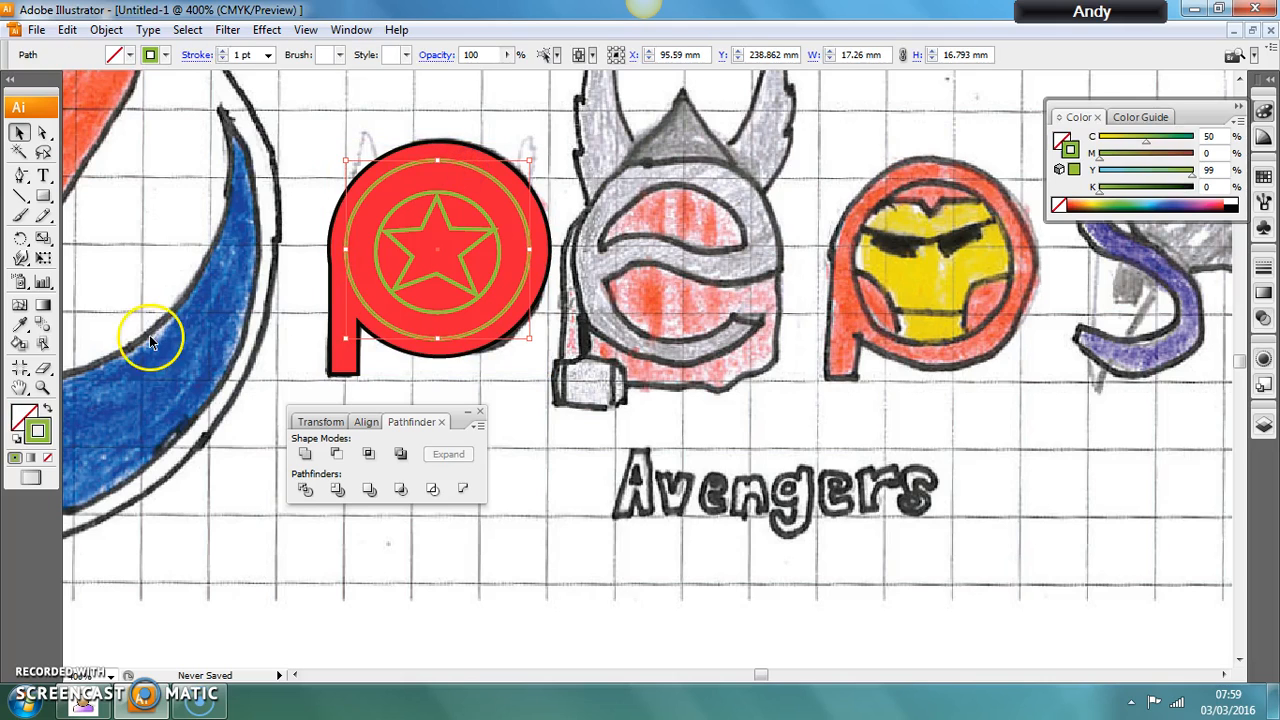
{"action": "left_click", "coordinate": [38, 432]}
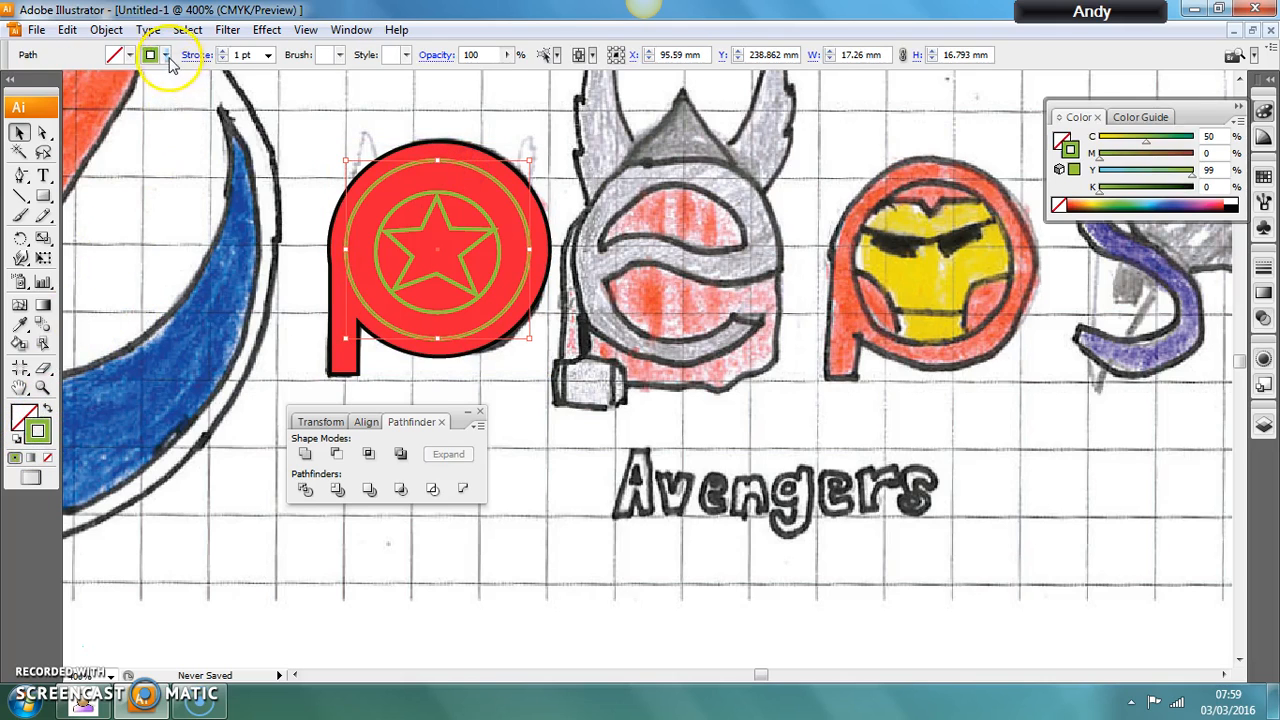
{"action": "left_click", "coordinate": [165, 54]}
{"action": "left_click", "coordinate": [32, 73]}
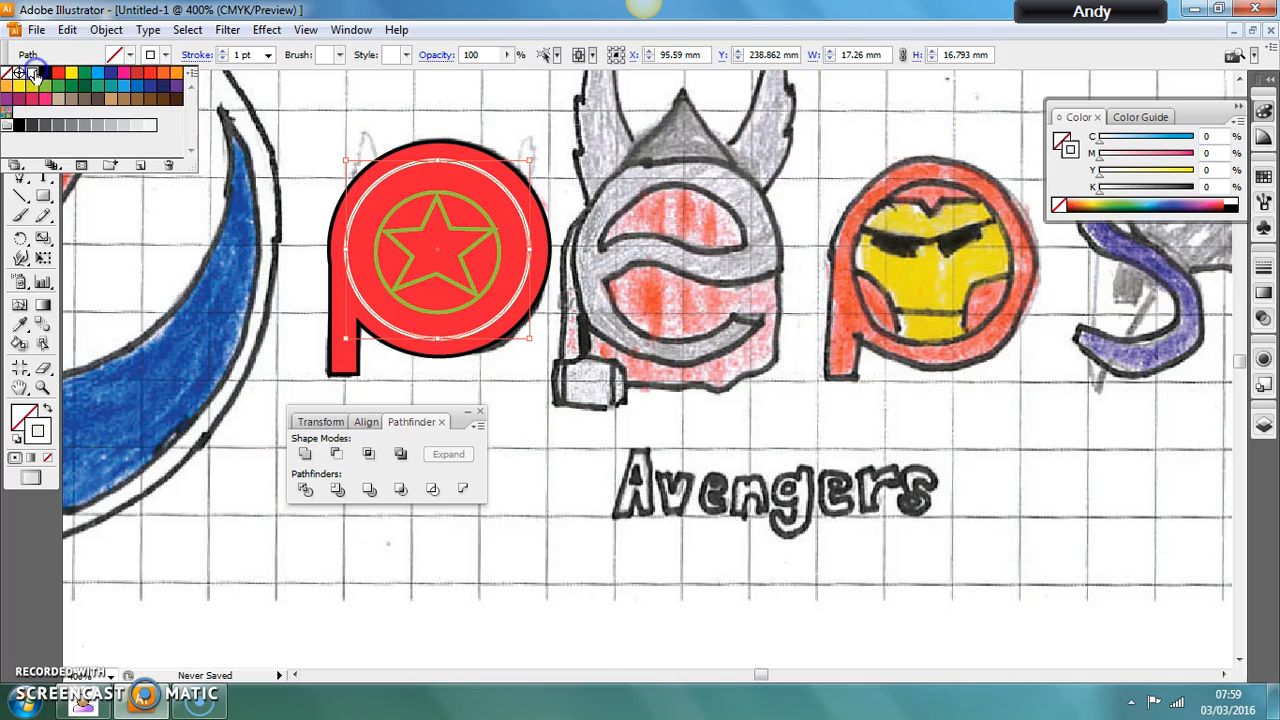
{"action": "left_click", "coordinate": [129, 54]}
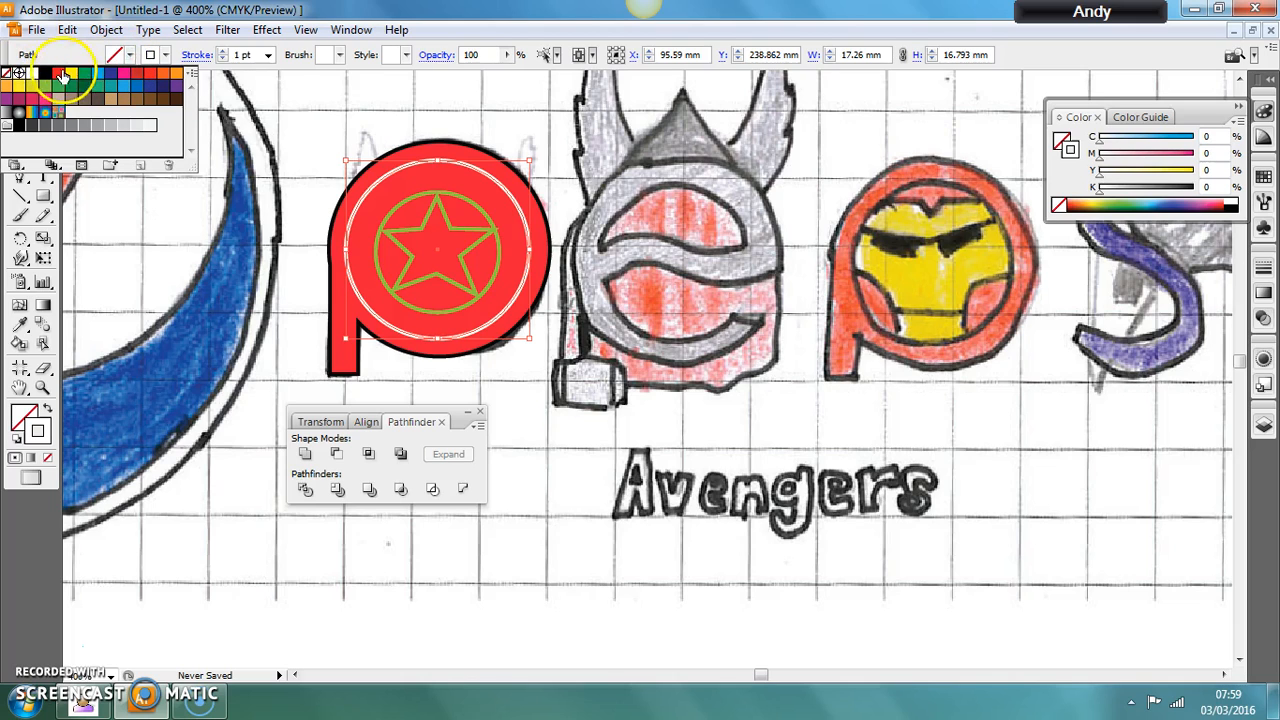
{"action": "left_click", "coordinate": [58, 73]}
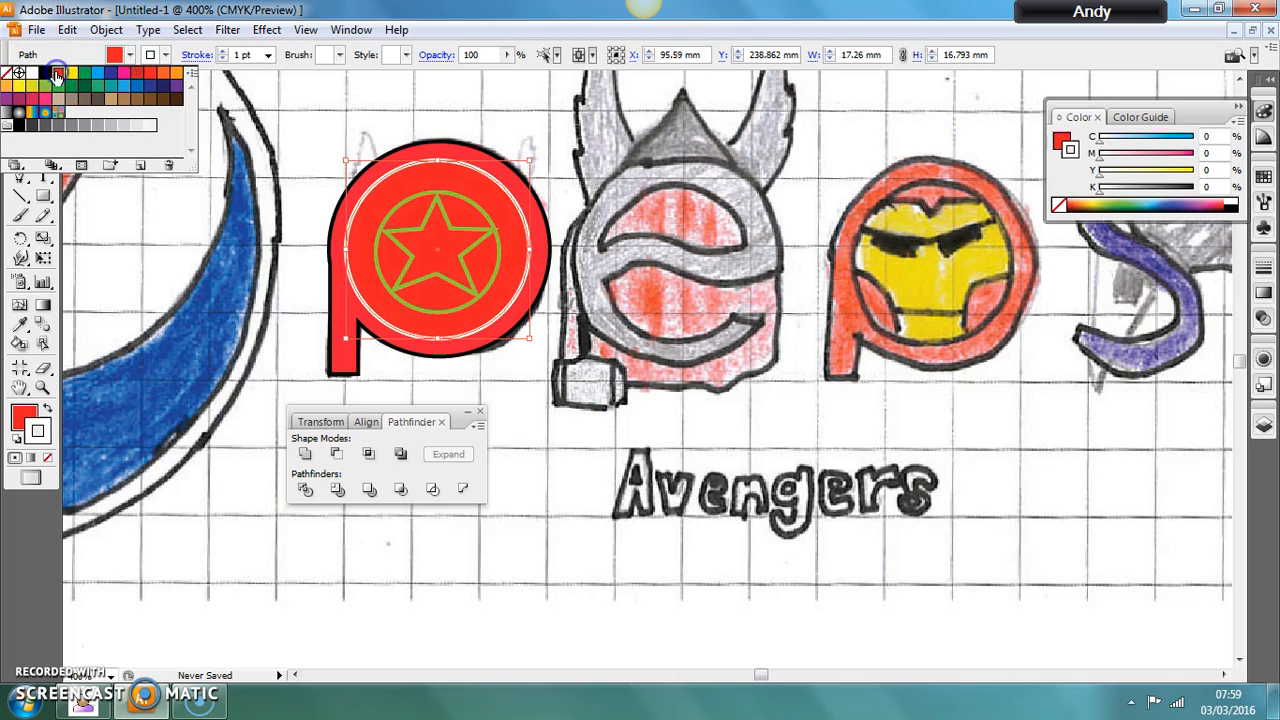
{"action": "left_click", "coordinate": [46, 411]}
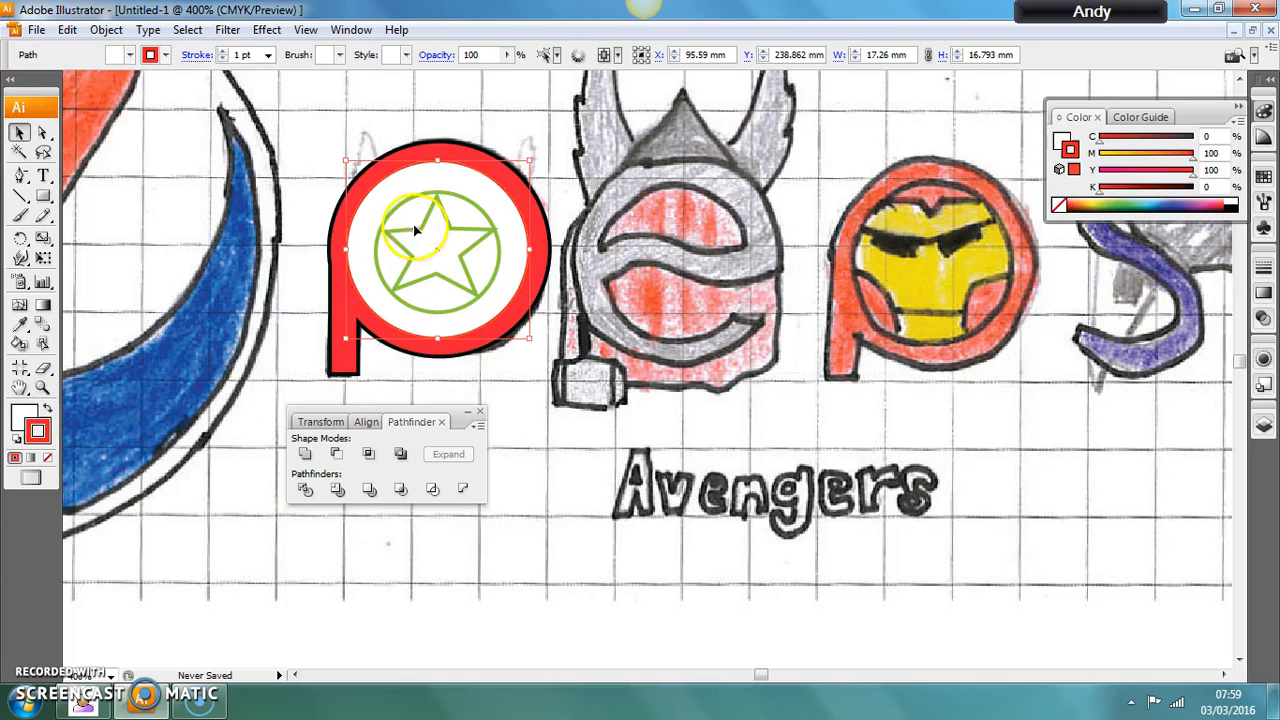
{"action": "left_click", "coordinate": [310, 178]}
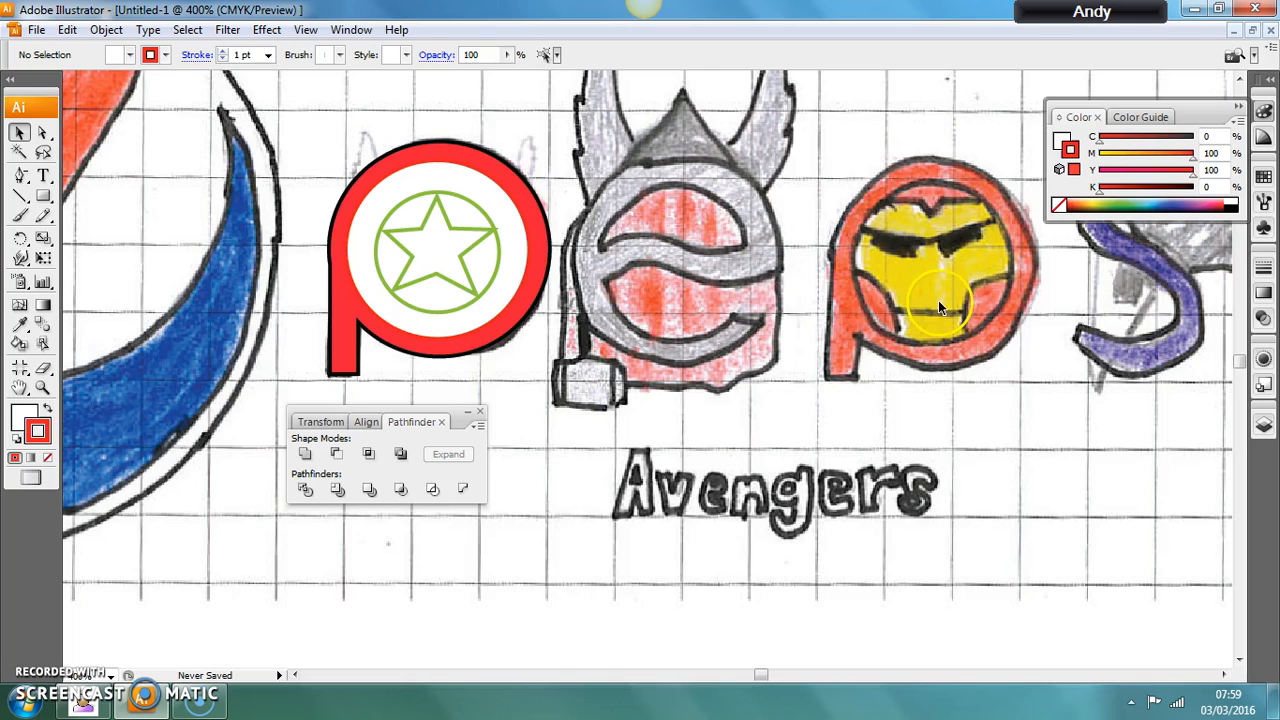
Hide and show Layer 2 repeatedly to compare the traced p with the scanned sketch beneath it.
{"action": "left_click", "coordinate": [1263, 425]}
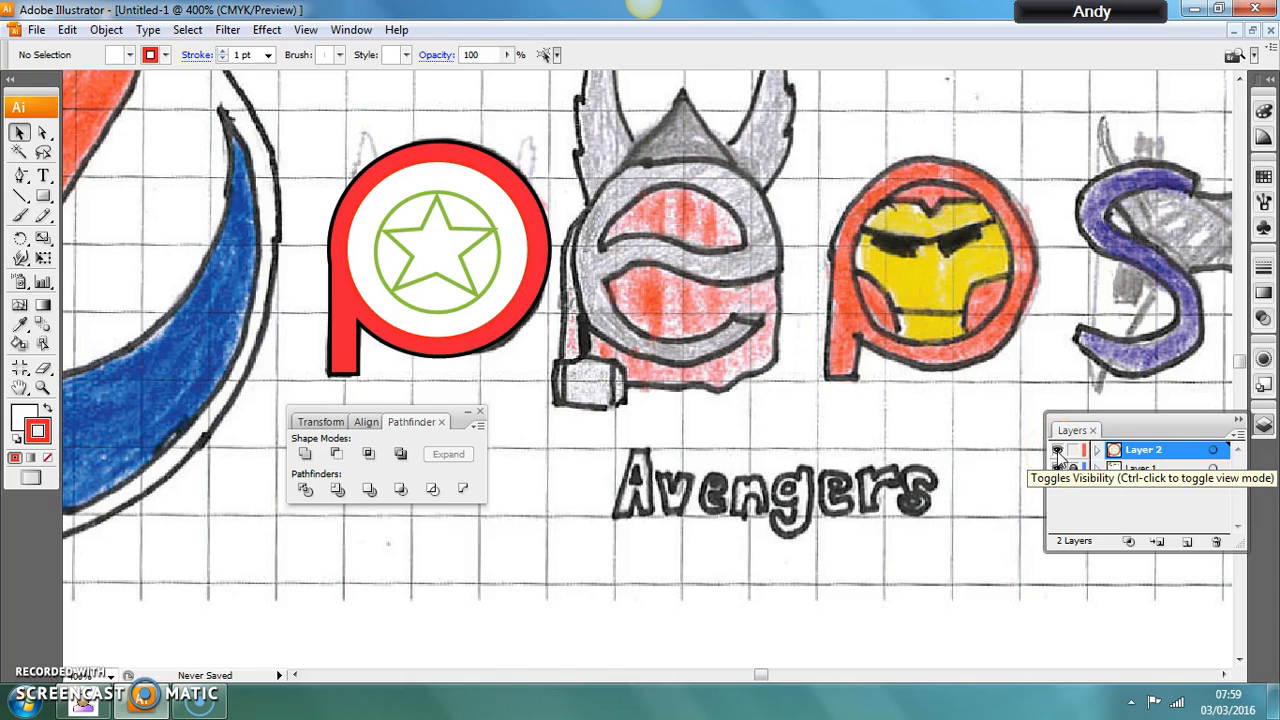
{"action": "left_click", "coordinate": [1059, 451]}
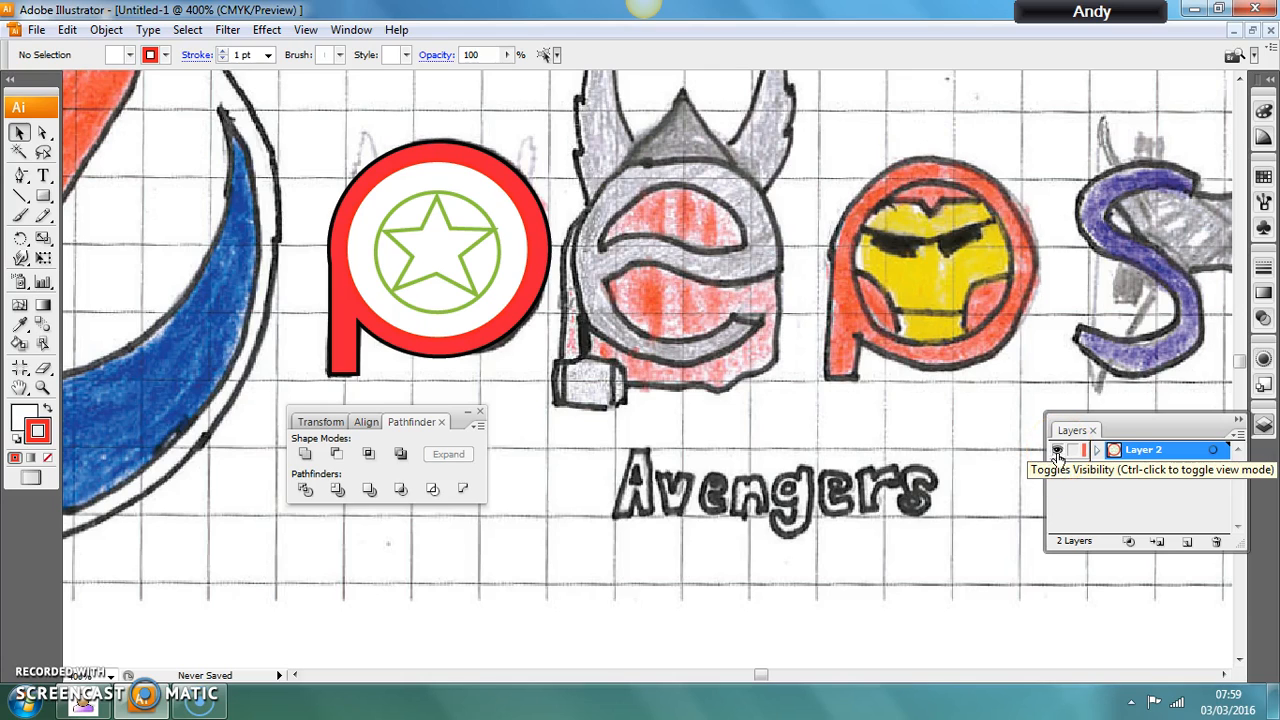
{"action": "left_click", "coordinate": [1058, 451]}
{"action": "left_click", "coordinate": [1058, 451]}
{"action": "left_click", "coordinate": [1058, 451]}
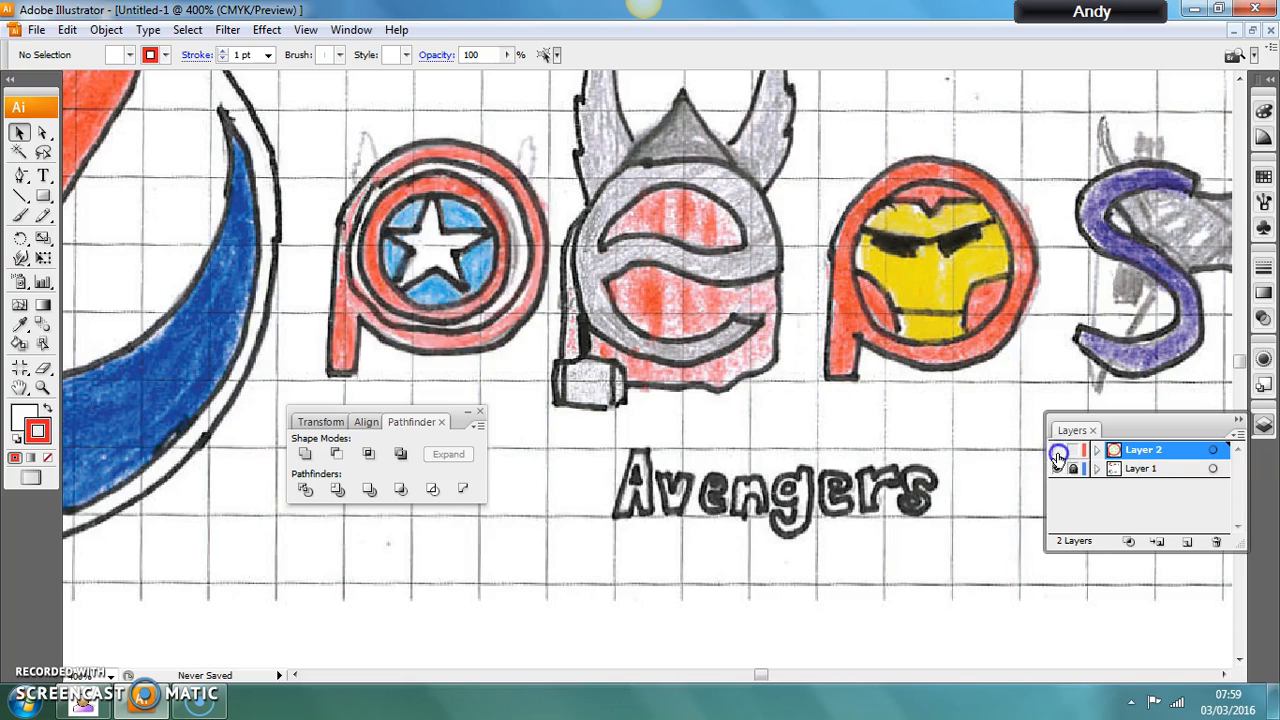
{"action": "left_click", "coordinate": [1058, 452]}
{"action": "left_click", "coordinate": [1058, 452]}
{"action": "left_click", "coordinate": [1058, 452]}
{"action": "left_click", "coordinate": [1058, 452]}
{"action": "left_click", "coordinate": [1058, 455]}
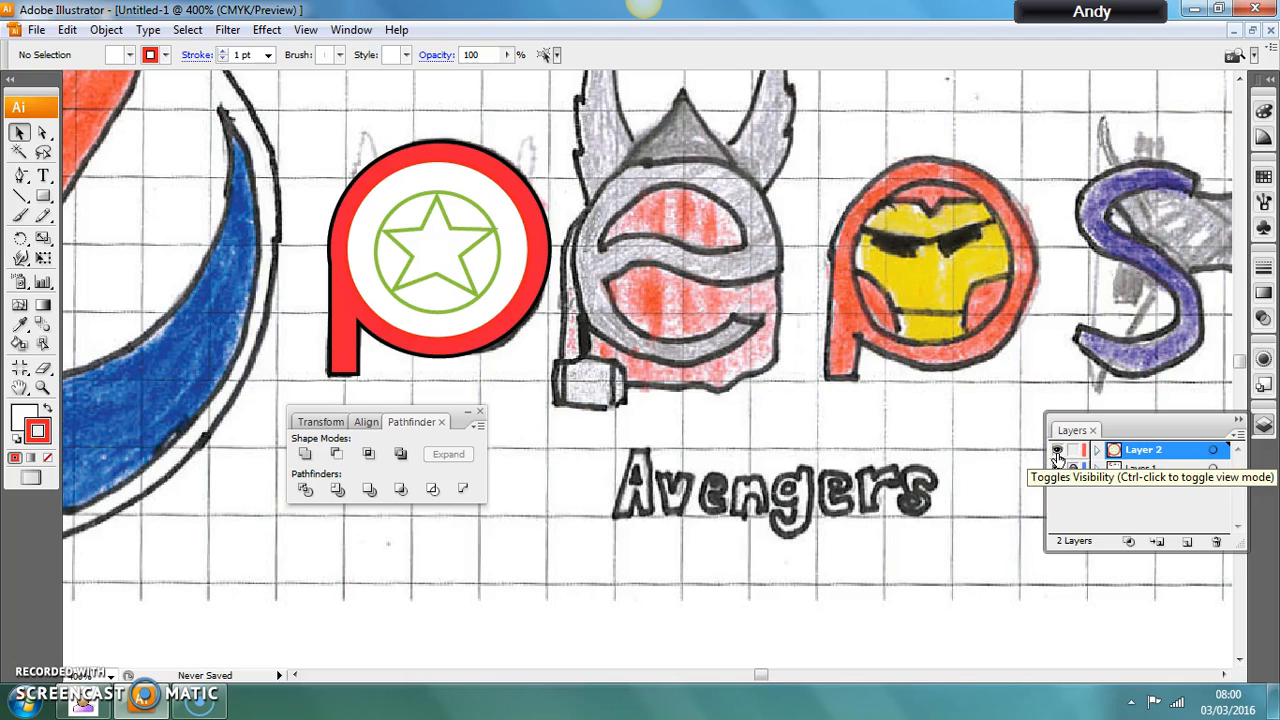
{"action": "left_click", "coordinate": [1058, 452]}
{"action": "left_click", "coordinate": [1058, 452]}
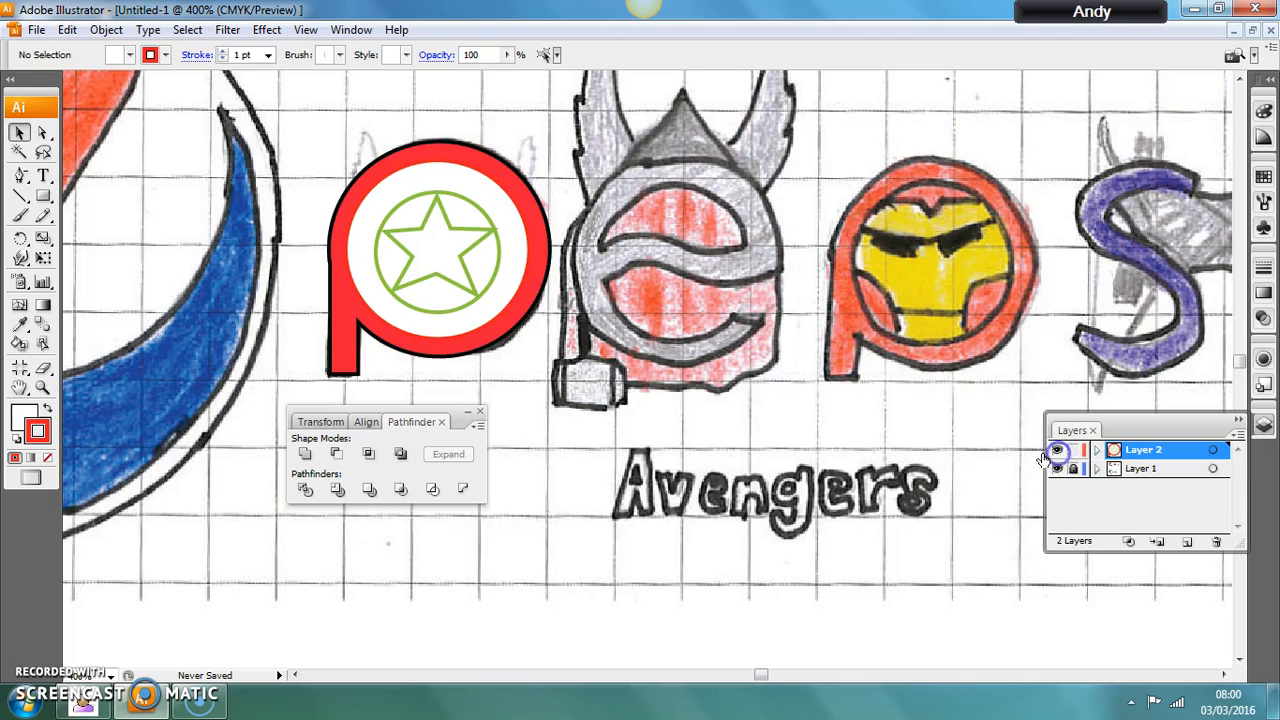
Give the larger white circle inside the p a black stroke; try a CMYK Blue fill on it and undo that fill.
{"action": "left_click", "coordinate": [485, 281]}
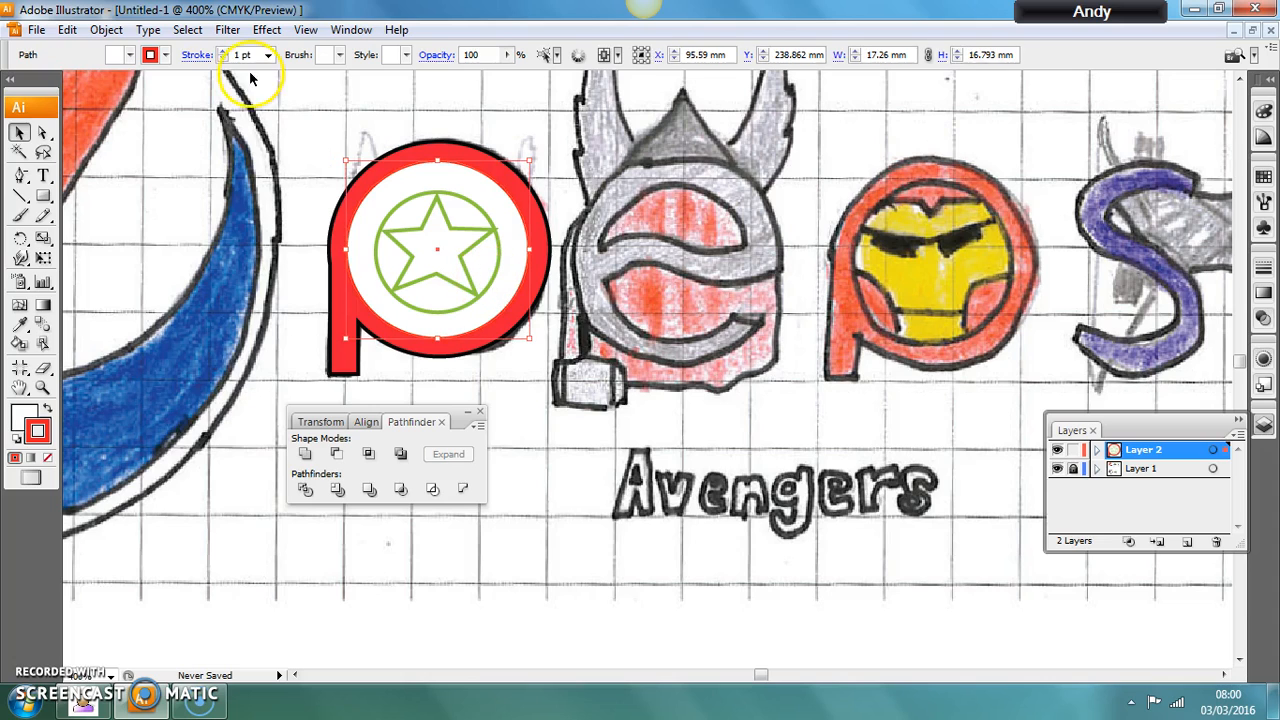
{"action": "left_click", "coordinate": [167, 55]}
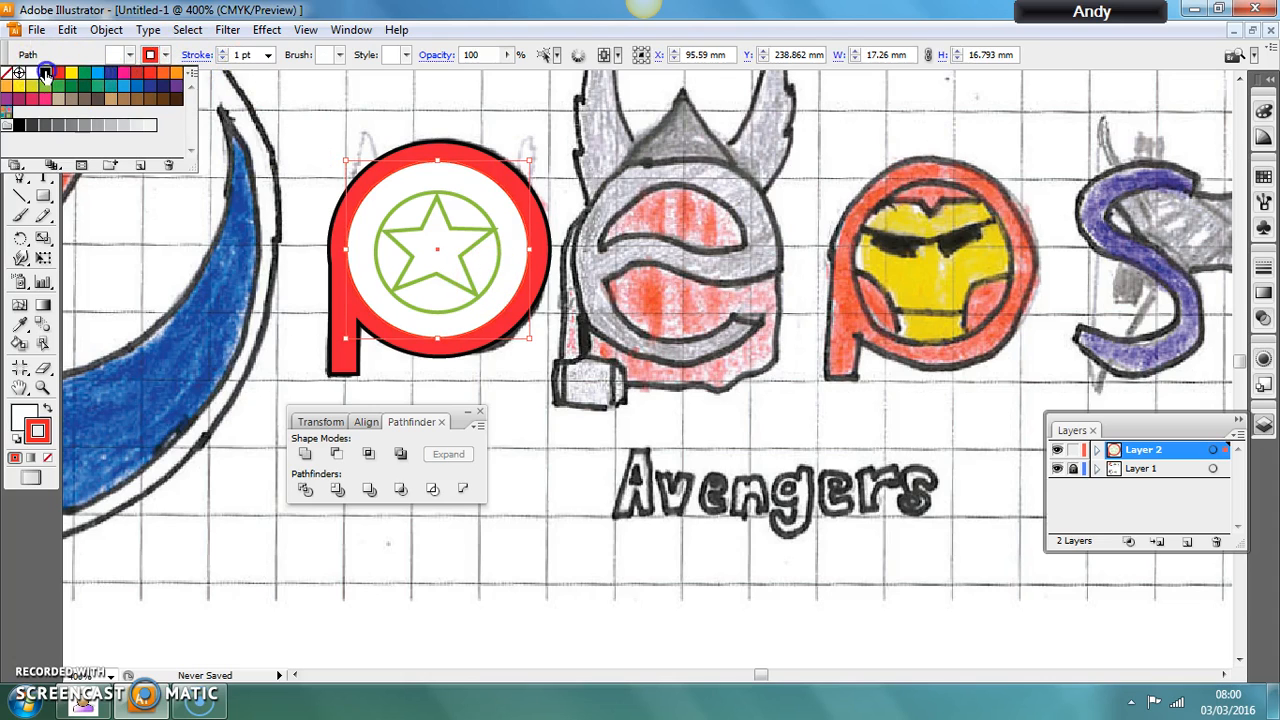
{"action": "left_click", "coordinate": [45, 73]}
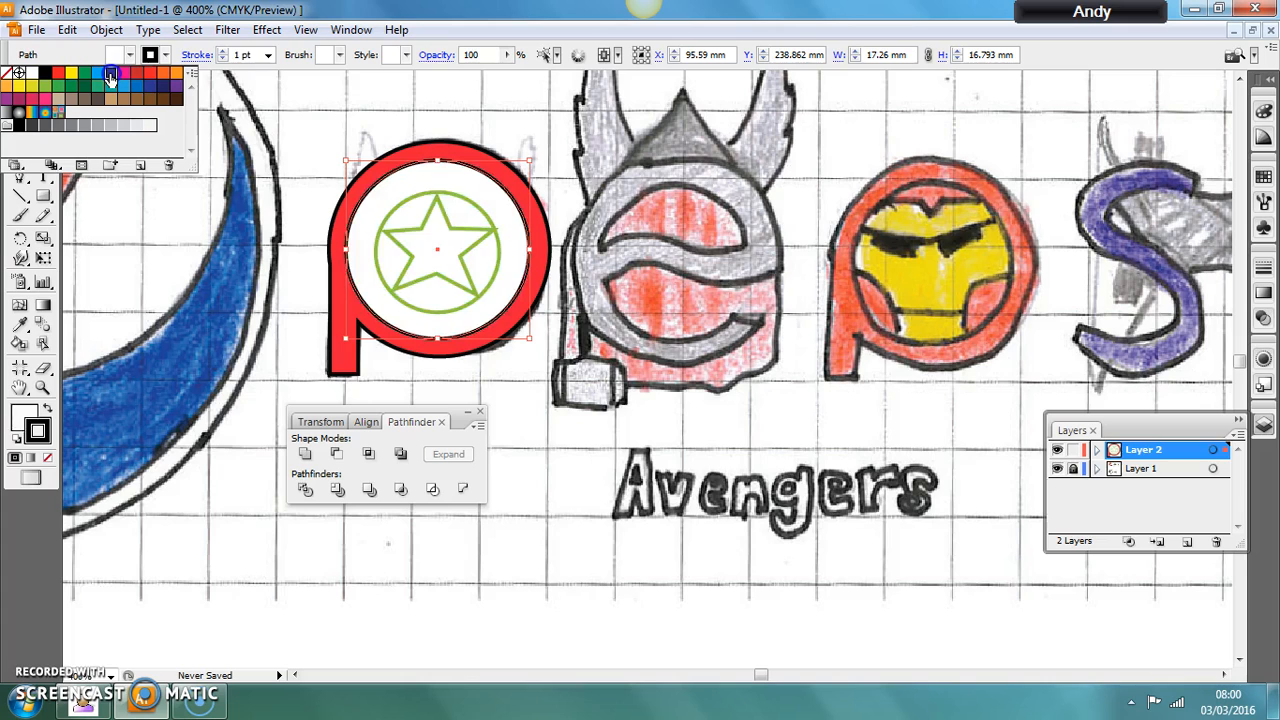
{"action": "left_click", "coordinate": [110, 75]}
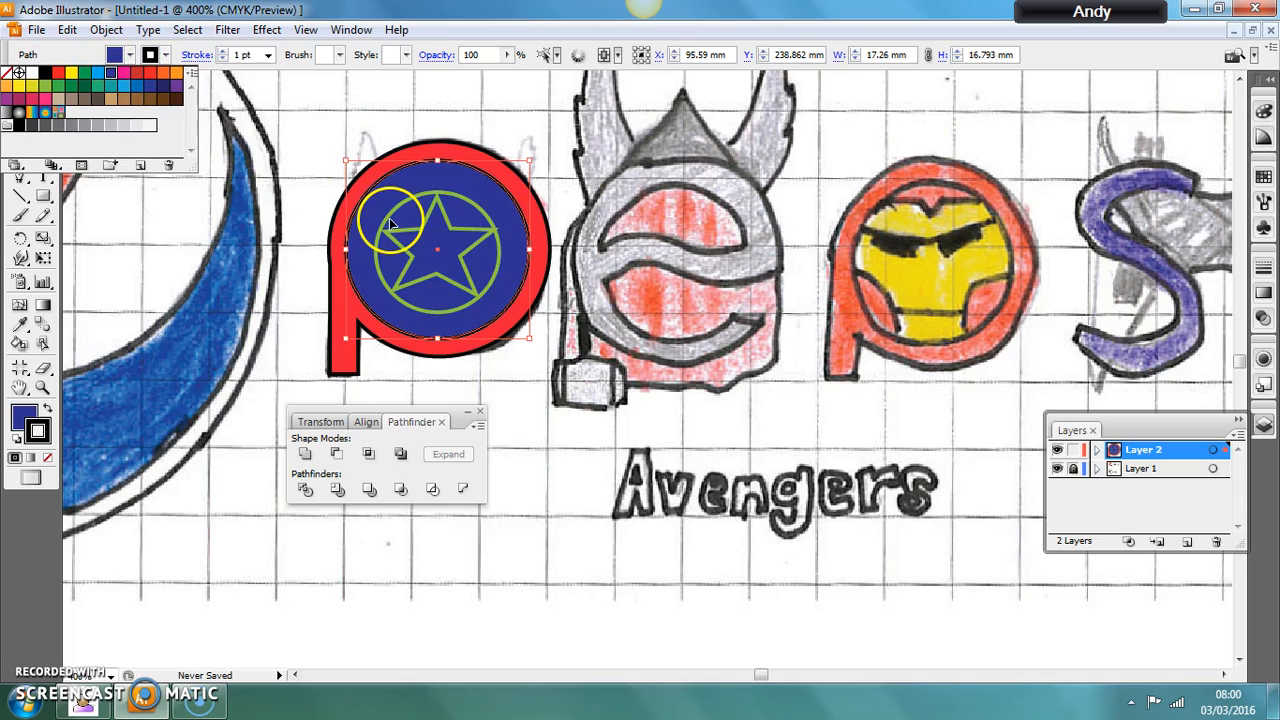
{"action": "key", "text": "ctrl+z"}
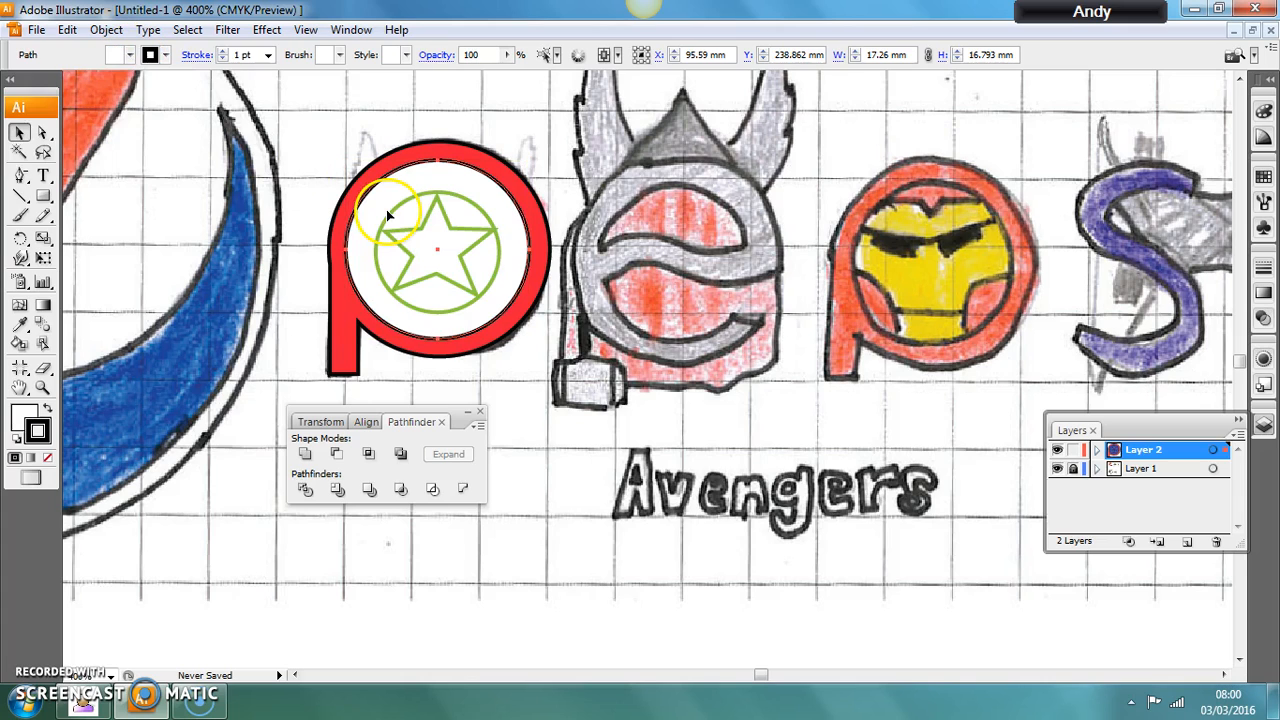
Set both the stroke and fill of the smaller green circle around the star to CMYK Blue.
{"action": "left_click", "coordinate": [391, 215]}
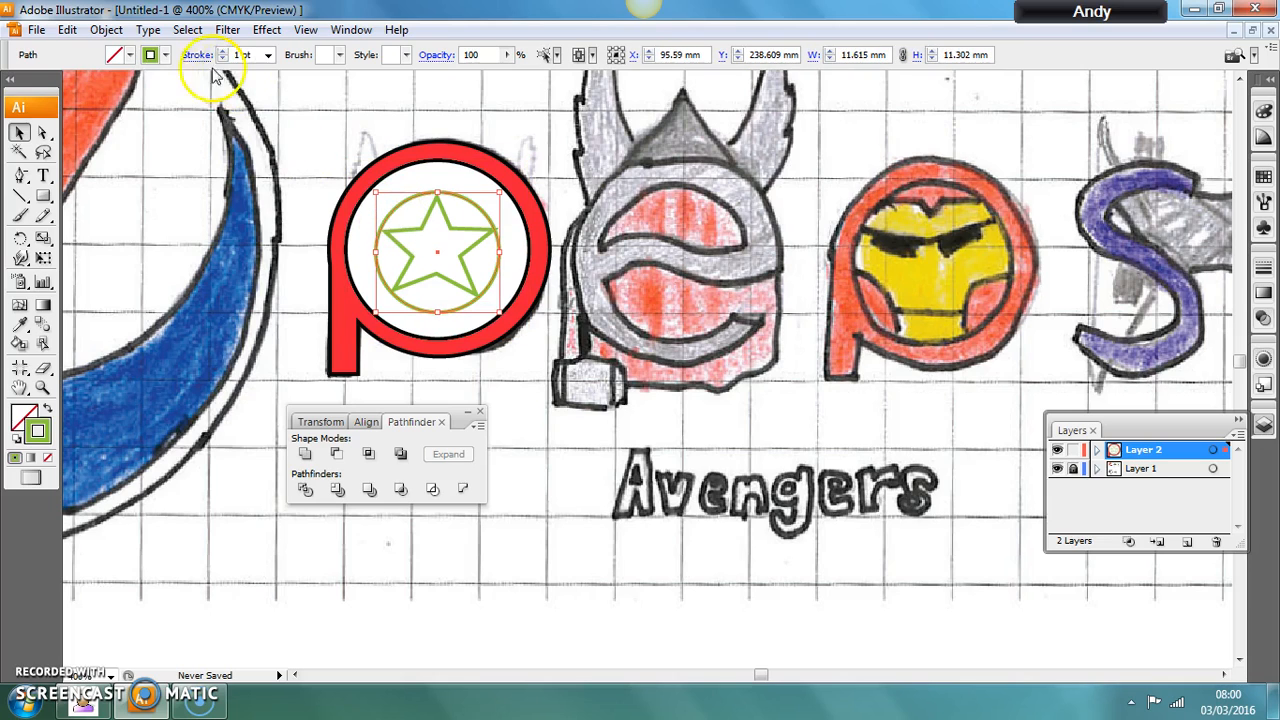
{"action": "left_click", "coordinate": [170, 55]}
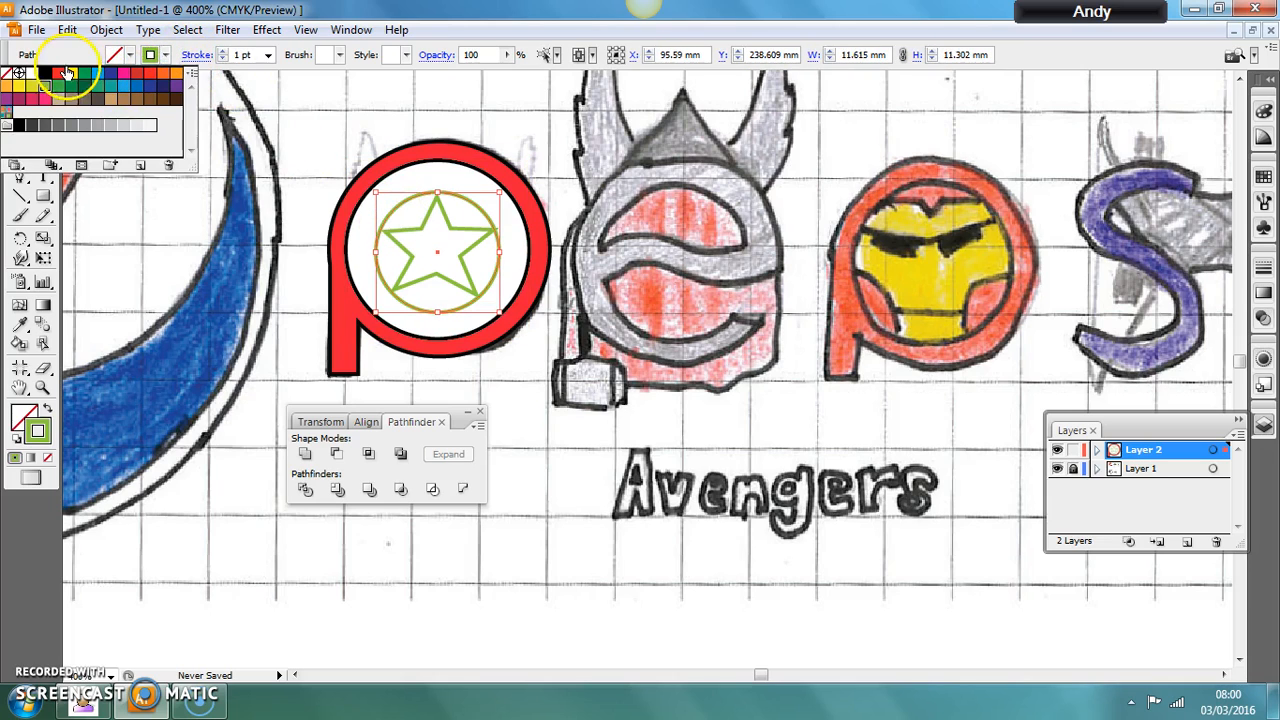
{"action": "left_click", "coordinate": [116, 82]}
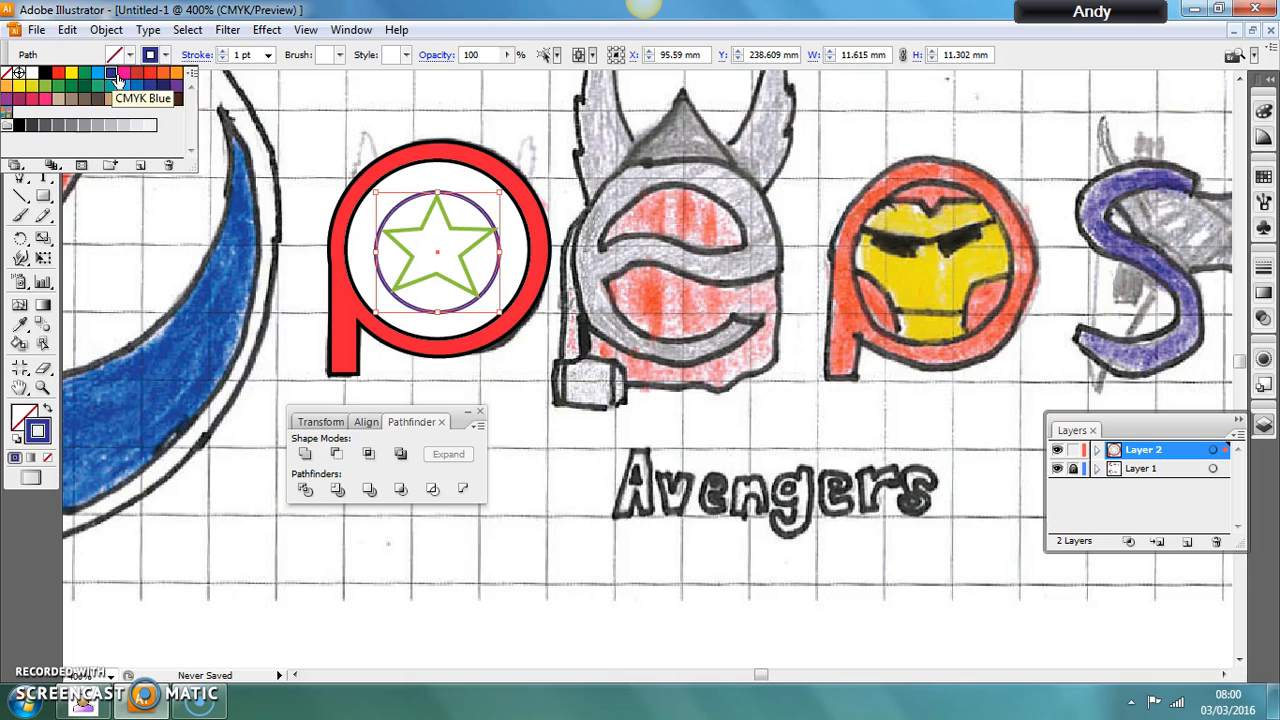
{"action": "left_click", "coordinate": [129, 55]}
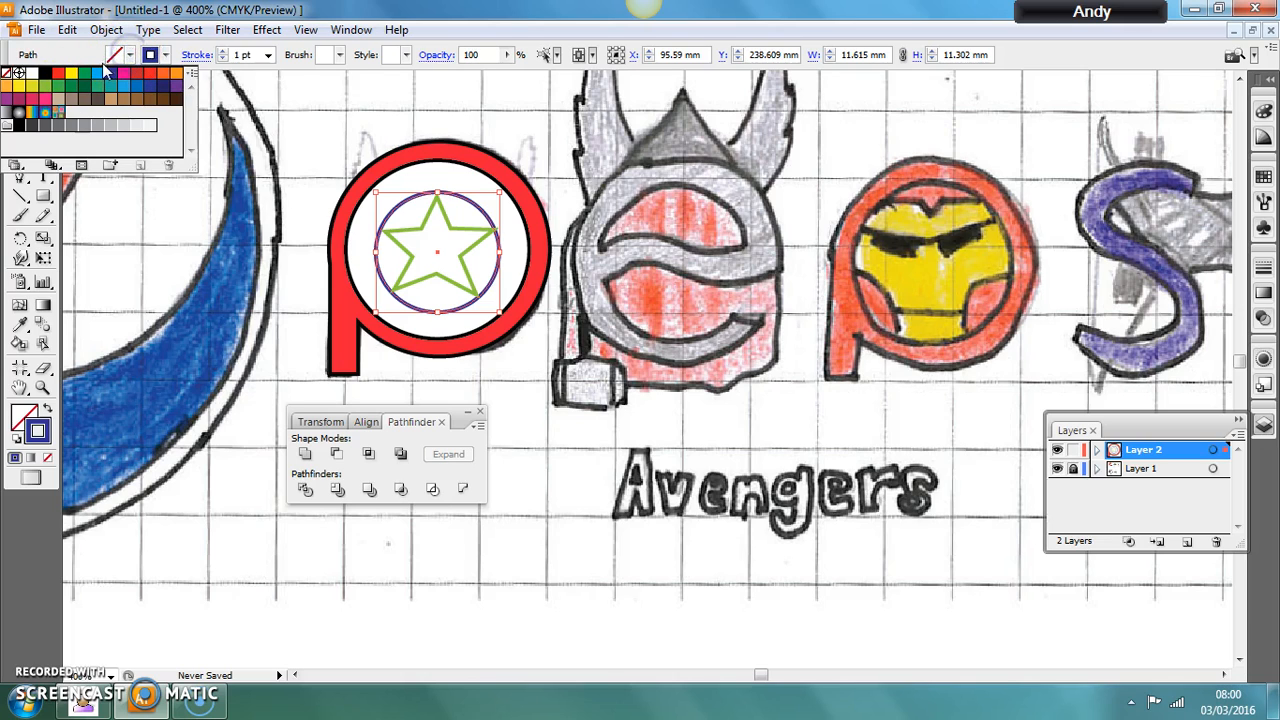
{"action": "left_click", "coordinate": [108, 72]}
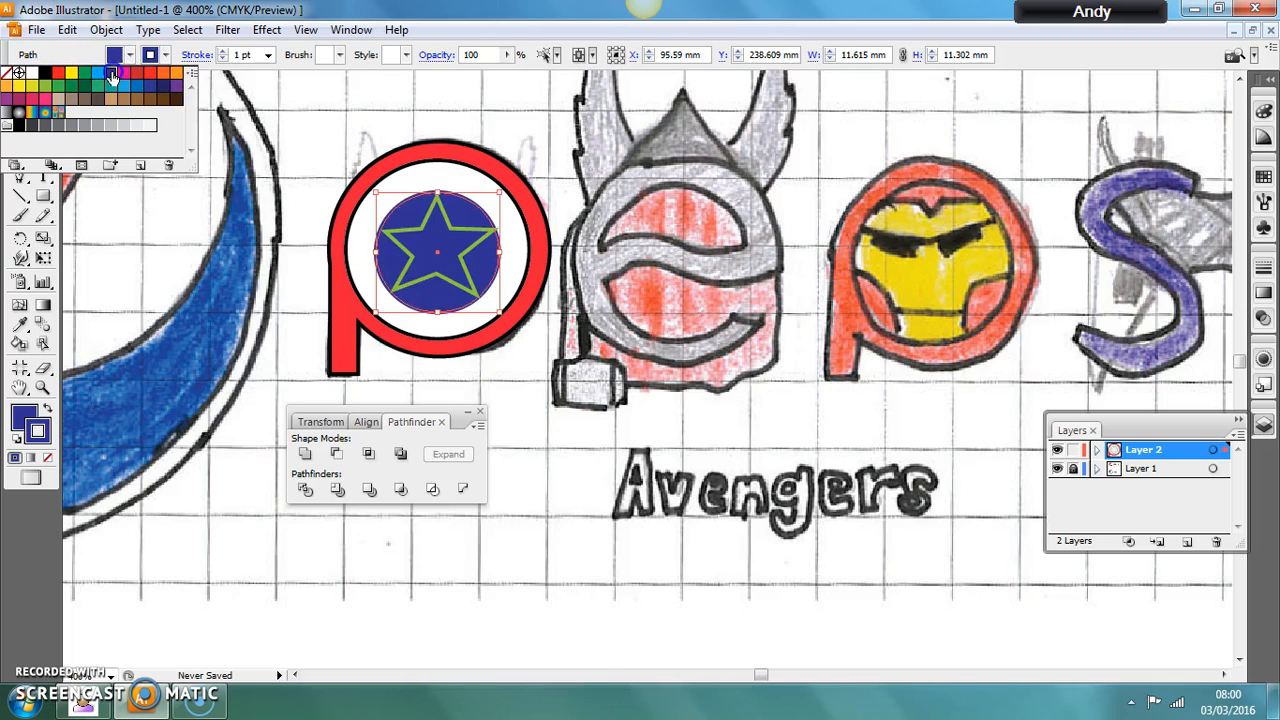
Give the star at the centre of the shield a white stroke and white fill, and deselect it.
{"action": "left_click", "coordinate": [416, 284]}
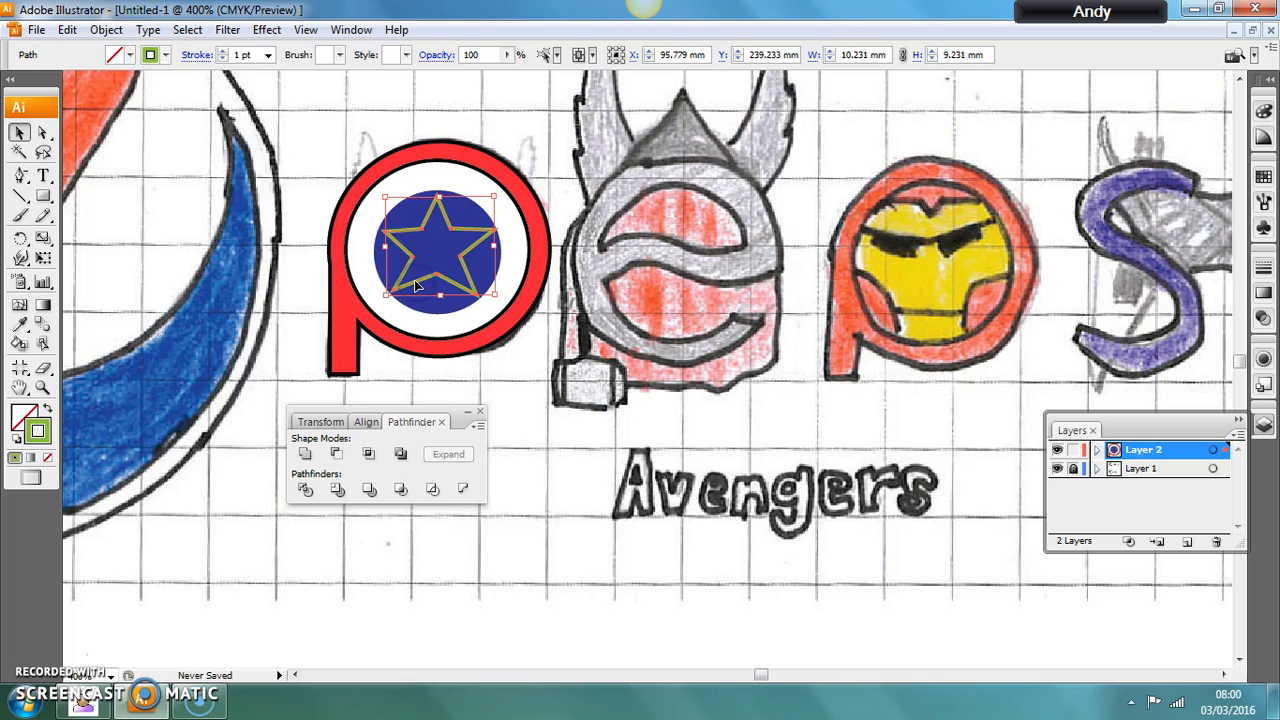
{"action": "left_click", "coordinate": [165, 55]}
{"action": "left_click", "coordinate": [31, 73]}
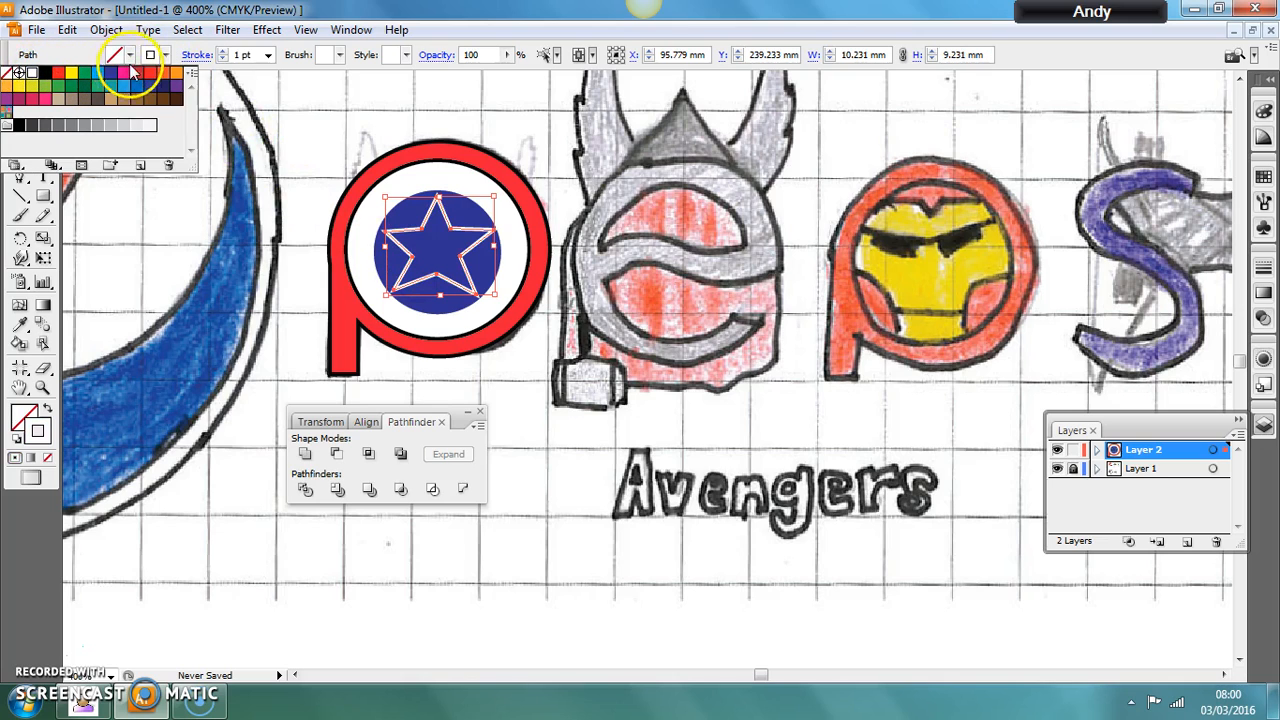
{"action": "left_click", "coordinate": [30, 73]}
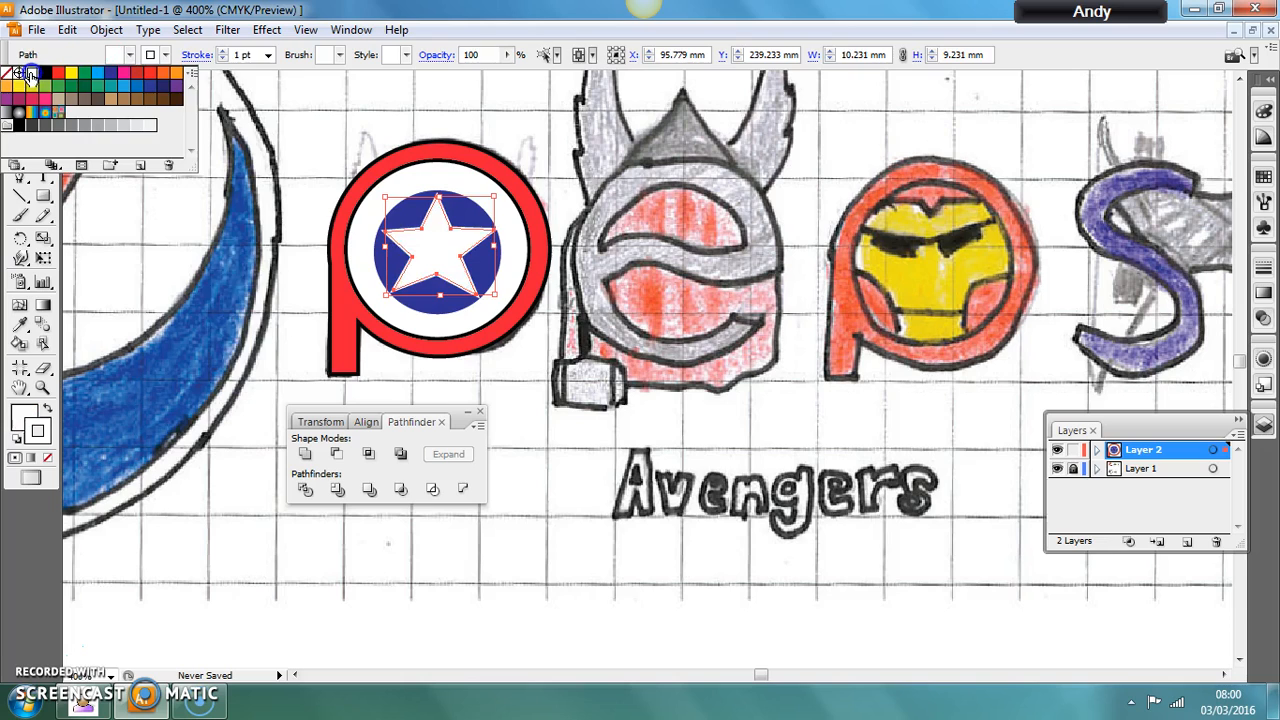
{"action": "left_click", "coordinate": [389, 387]}
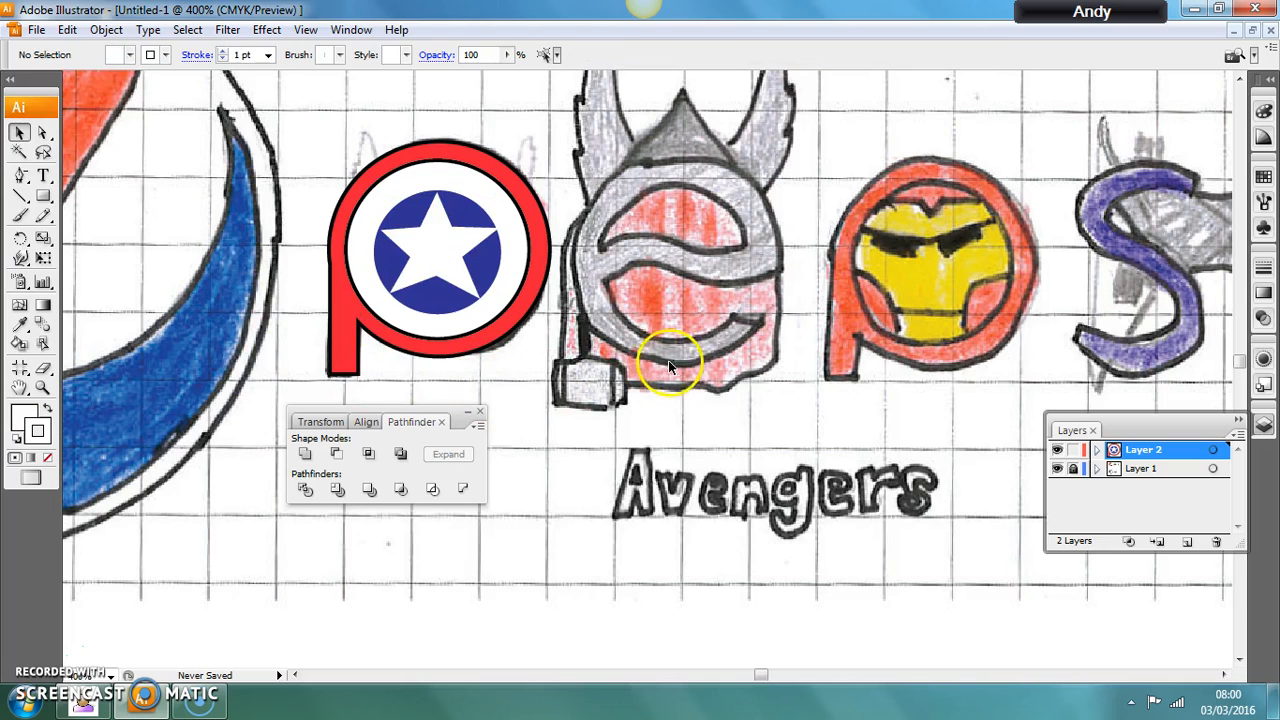
Select the star and both shield circles together, set their strokes to black, and deselect them.
{"action": "left_click", "coordinate": [484, 246]}
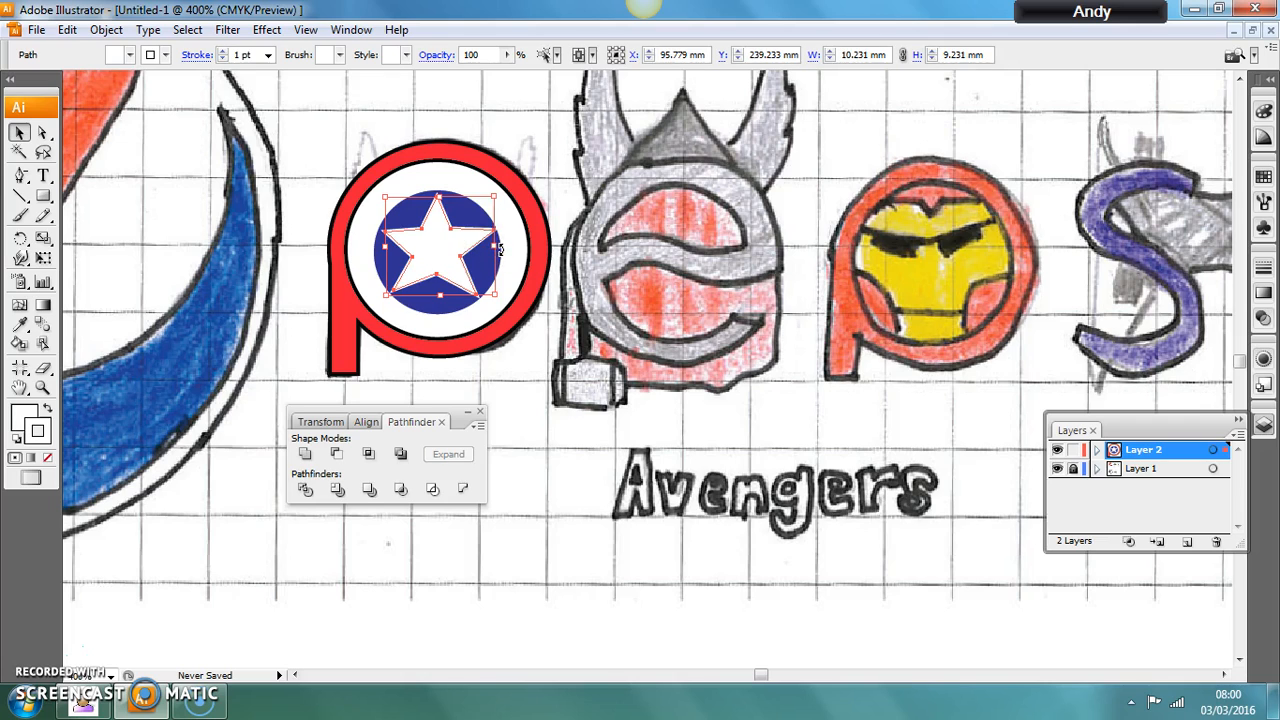
{"action": "left_click", "coordinate": [506, 258], "text": "shift"}
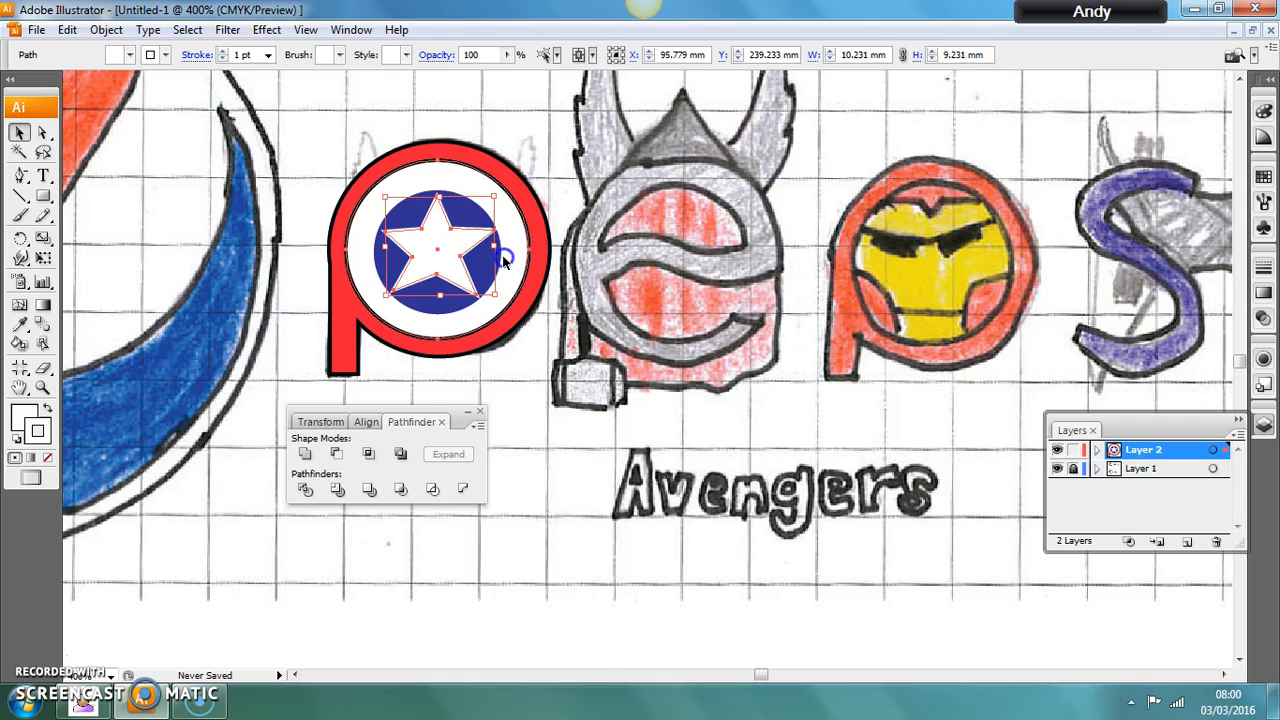
{"action": "left_click", "coordinate": [499, 256], "text": "shift"}
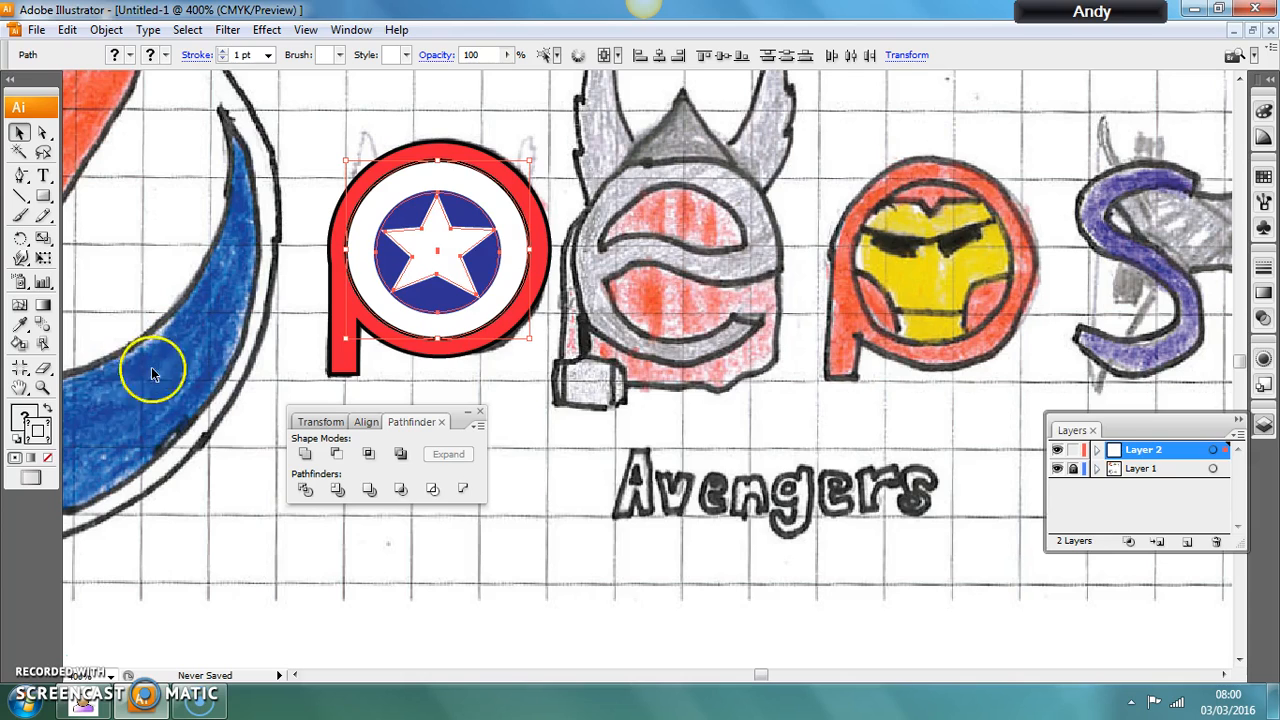
{"action": "double_click", "coordinate": [27, 420]}
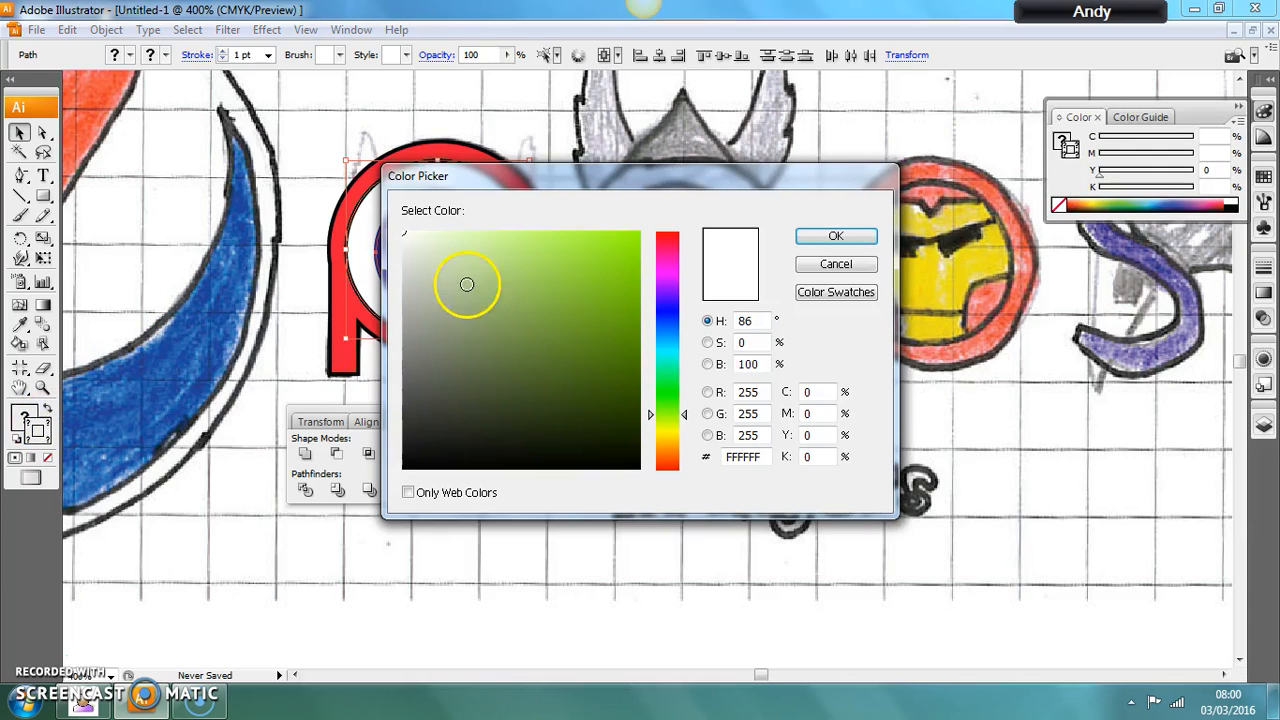
{"action": "left_click", "coordinate": [836, 264]}
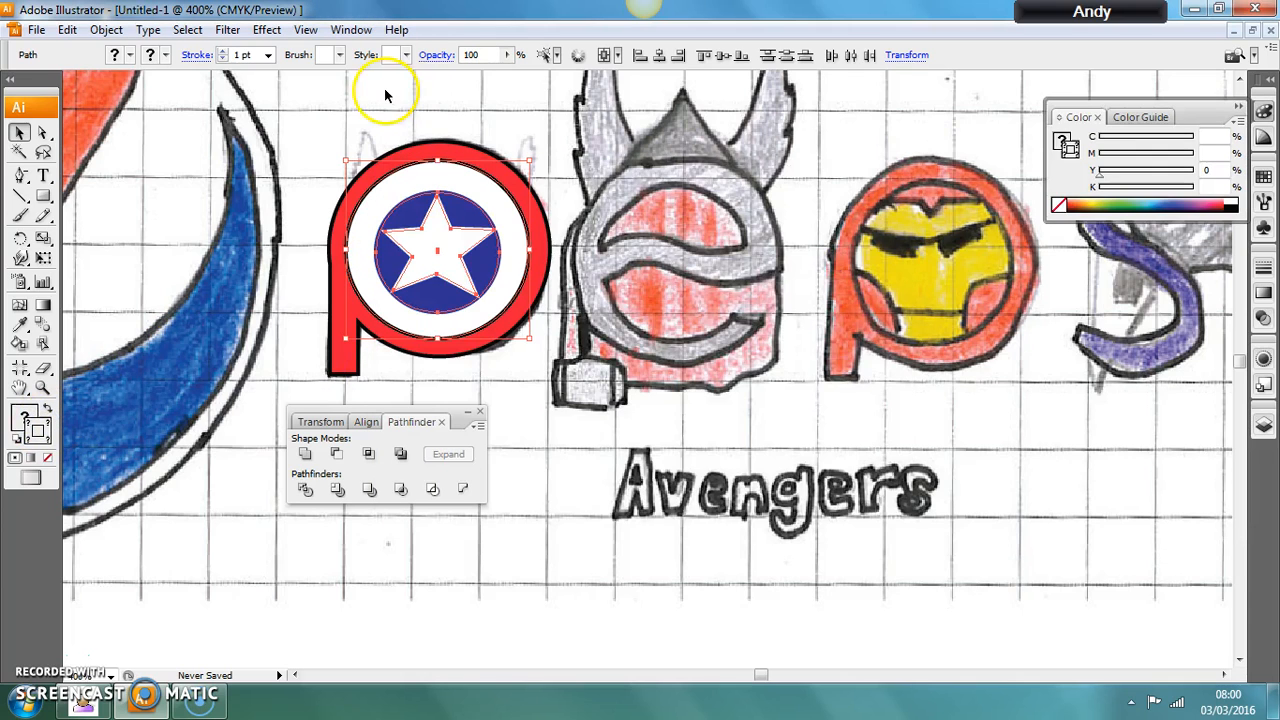
{"action": "left_click", "coordinate": [150, 55]}
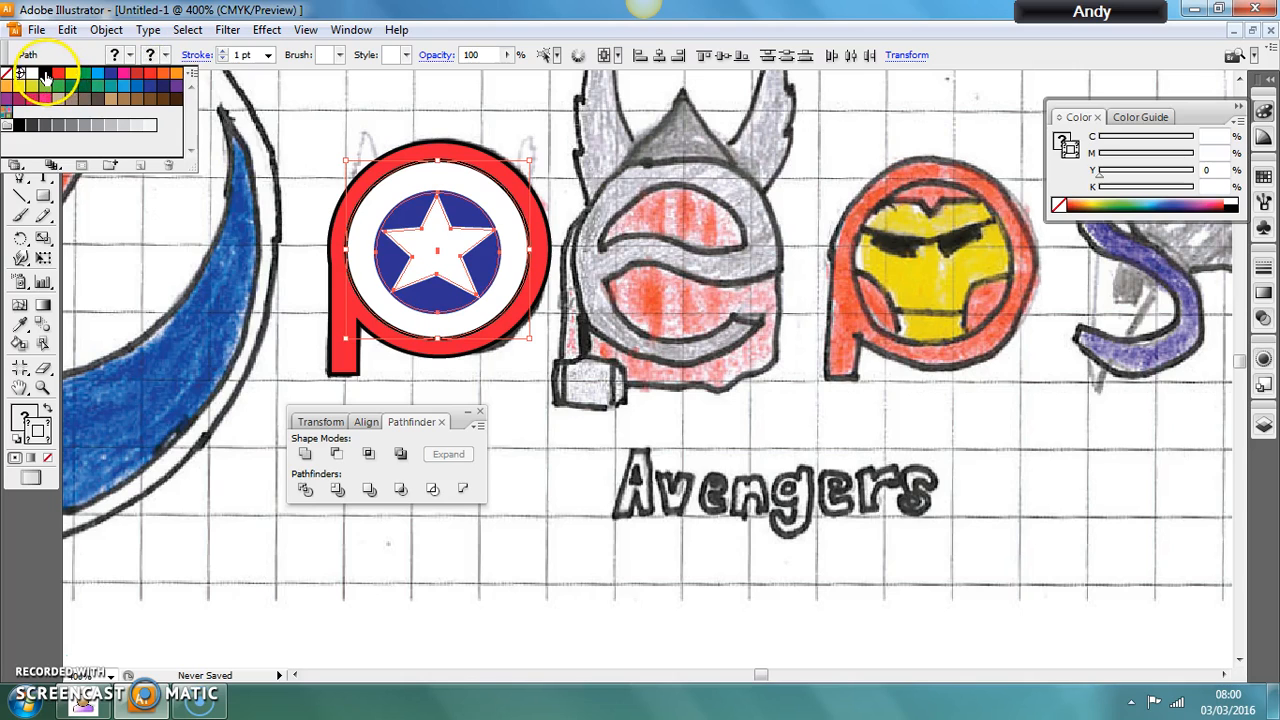
{"action": "left_click", "coordinate": [45, 74]}
{"action": "left_click", "coordinate": [595, 465]}
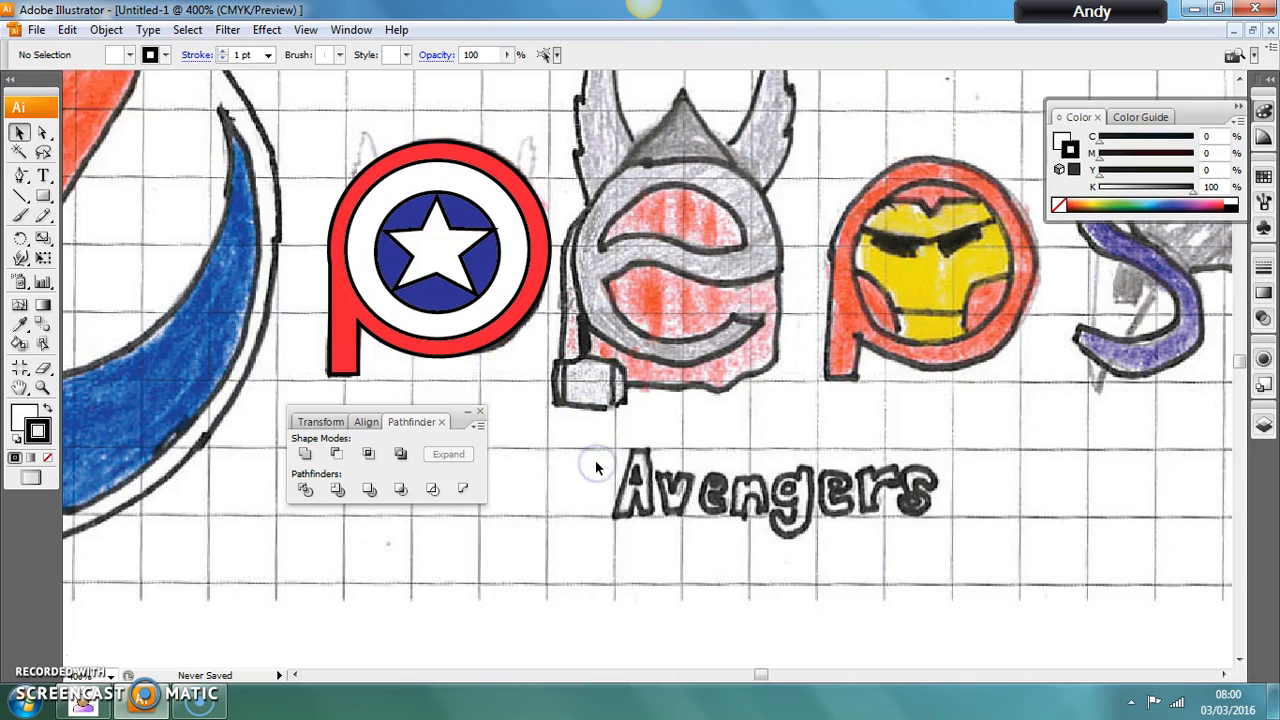
Toggle Layer 2's visibility to compare the finished shield p with the original drawing, leaving the layer shown.
{"action": "left_click", "coordinate": [1264, 425]}
{"action": "left_click", "coordinate": [1058, 451]}
{"action": "left_click", "coordinate": [1058, 451]}
{"action": "left_click", "coordinate": [1058, 451]}
{"action": "left_click", "coordinate": [1058, 451]}
{"action": "left_click", "coordinate": [1058, 451]}
{"action": "left_click", "coordinate": [1058, 451]}
{"action": "left_click", "coordinate": [1058, 451]}
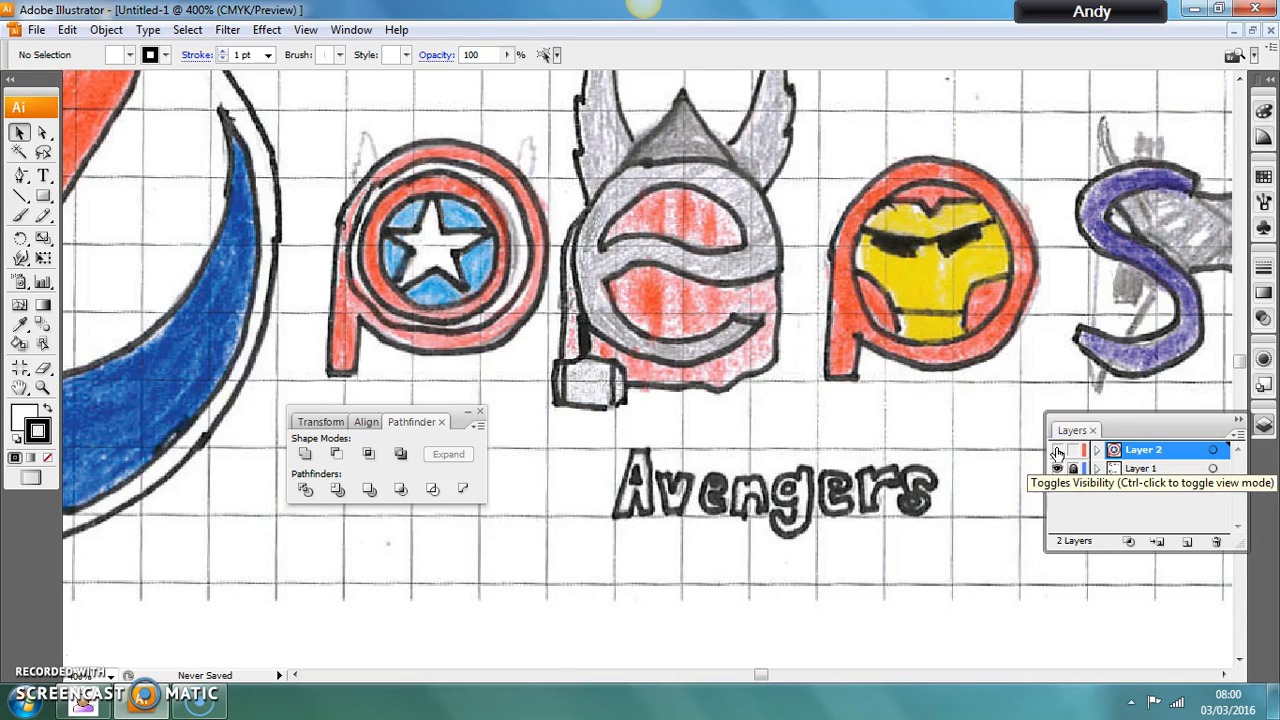
{"action": "left_click", "coordinate": [1058, 451]}
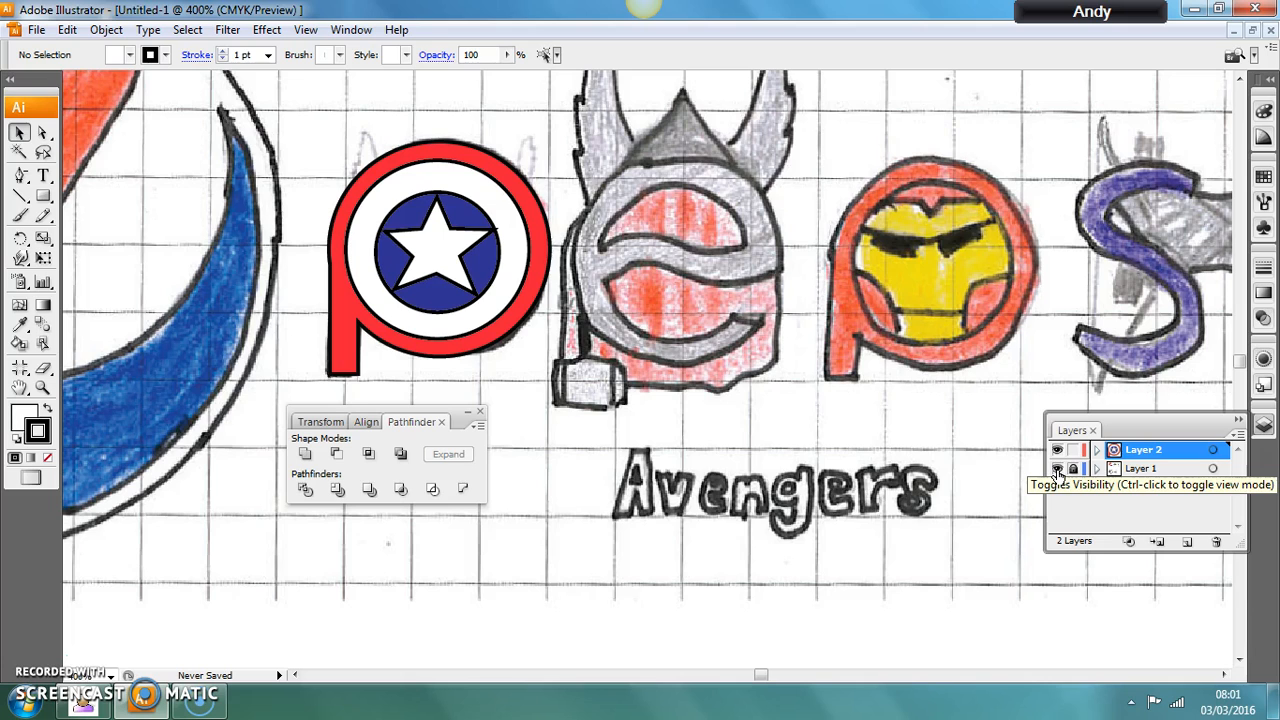
Toggle the visibility of the locked sketch layer, Layer 1, to check the vector p on its own.
{"action": "left_click", "coordinate": [1058, 470]}
{"action": "left_click", "coordinate": [1058, 470]}
{"action": "left_click", "coordinate": [1058, 470]}
{"action": "left_click", "coordinate": [1058, 470]}
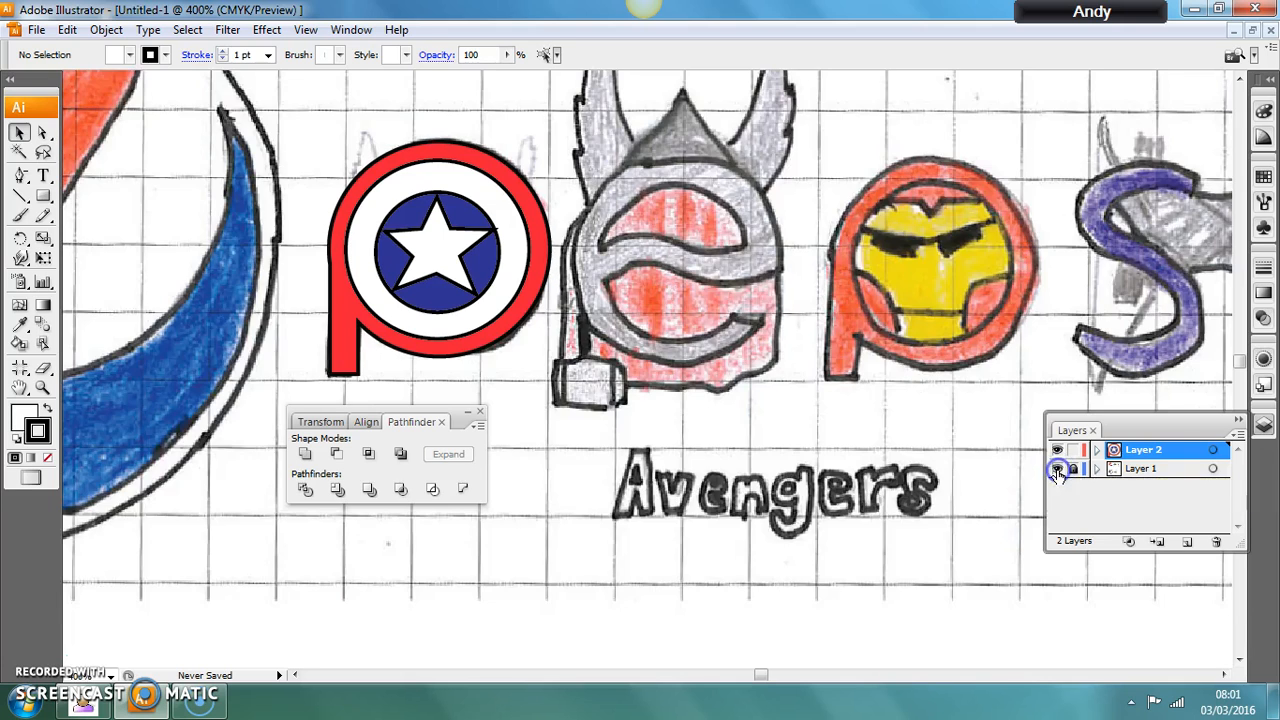
{"action": "left_click", "coordinate": [1058, 470]}
{"action": "left_click", "coordinate": [1058, 470]}
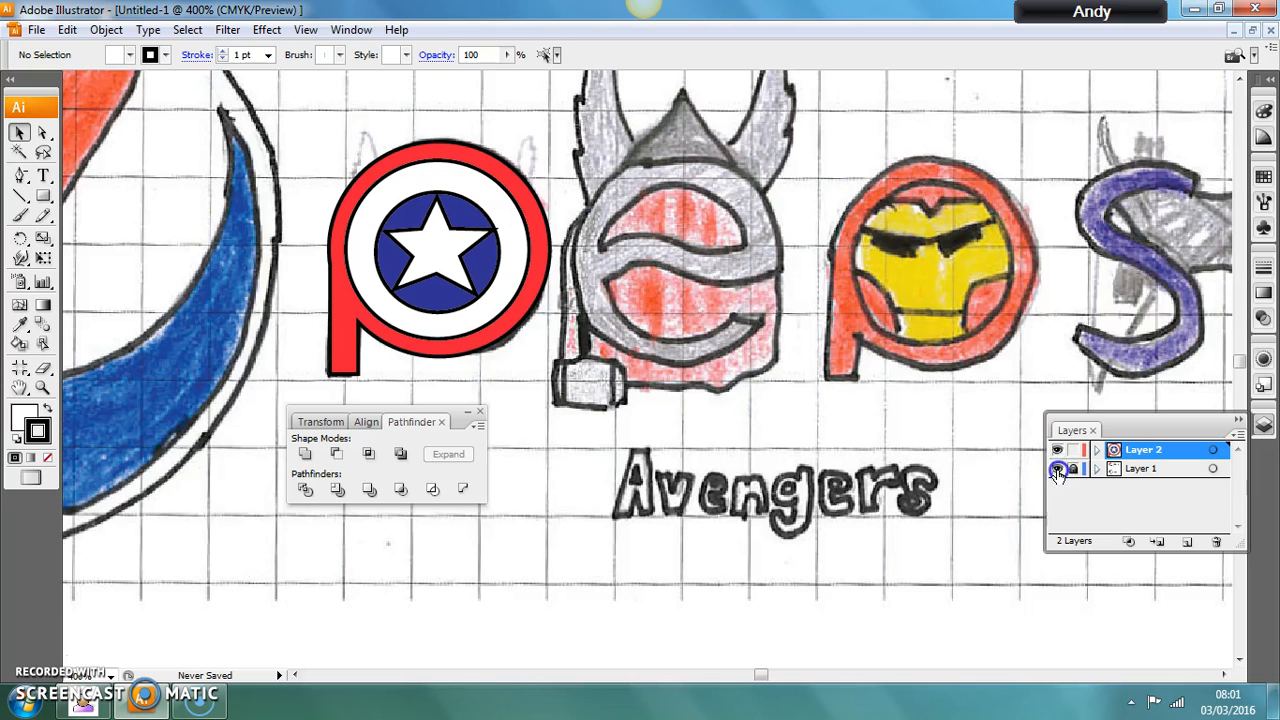